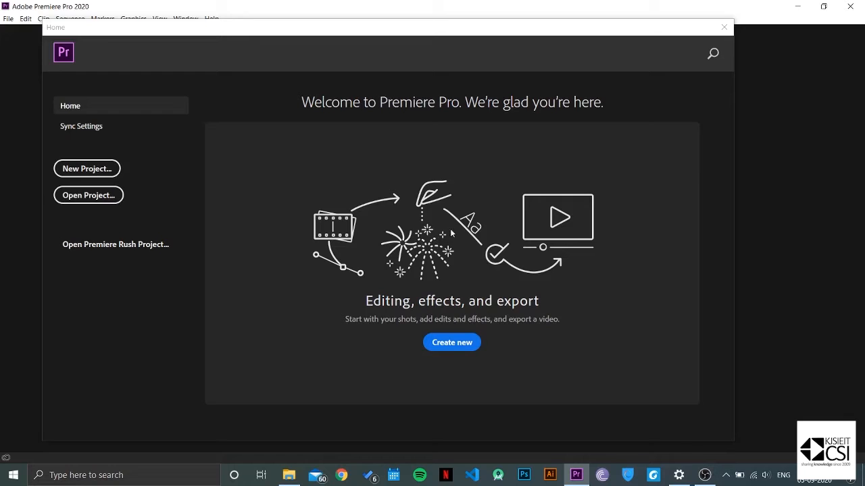
Create a new project named Project 1, keeping the Mercury Playback Engine GPU Acceleration (CUDA) renderer.
click(75, 177)
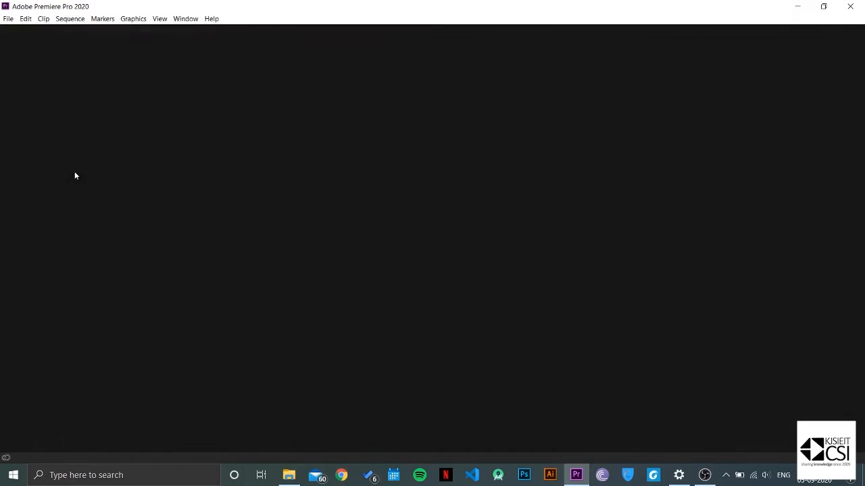
key(BackSpace)
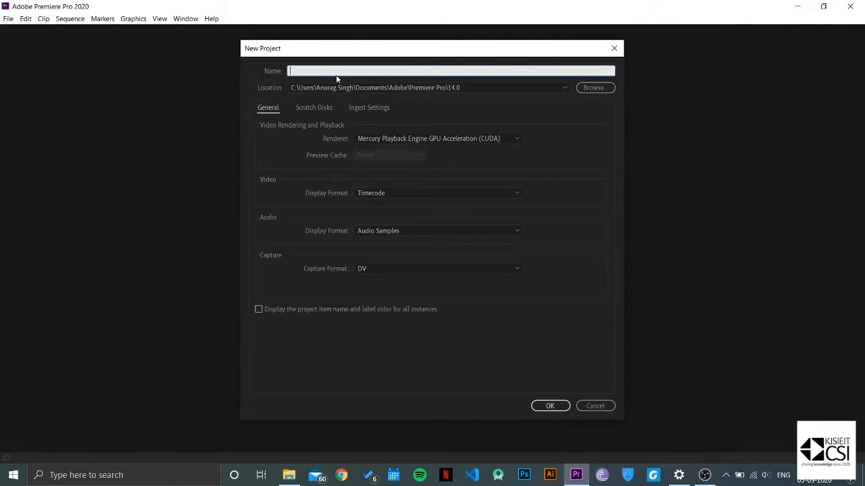
text(Project 1)
click(442, 138)
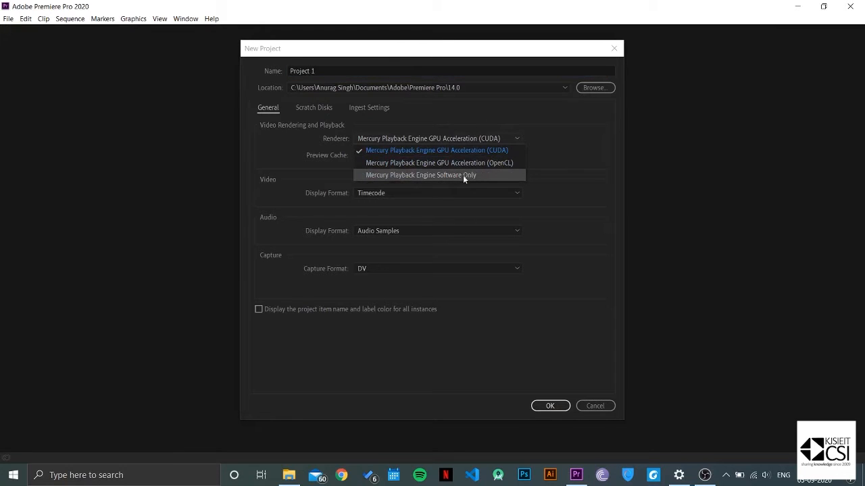
click(462, 135)
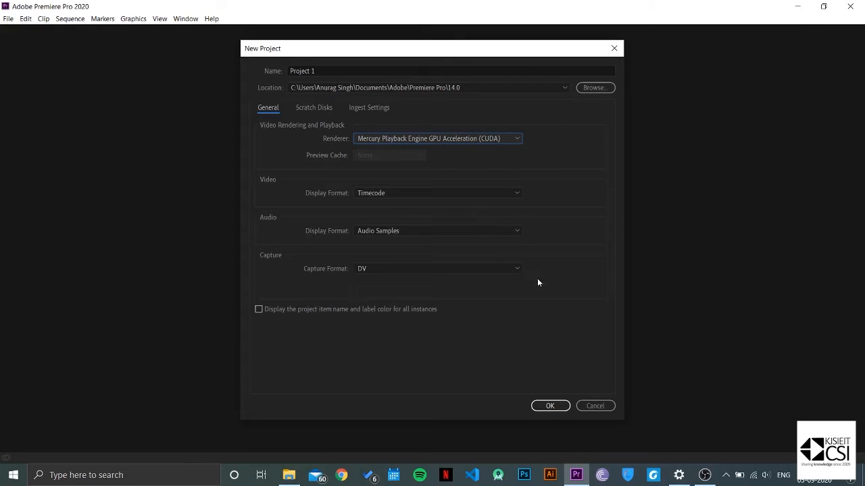
click(549, 406)
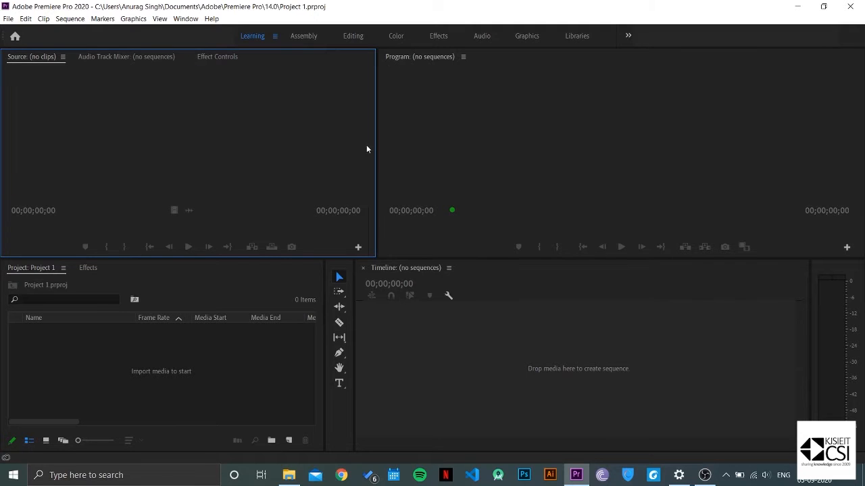
click(613, 158)
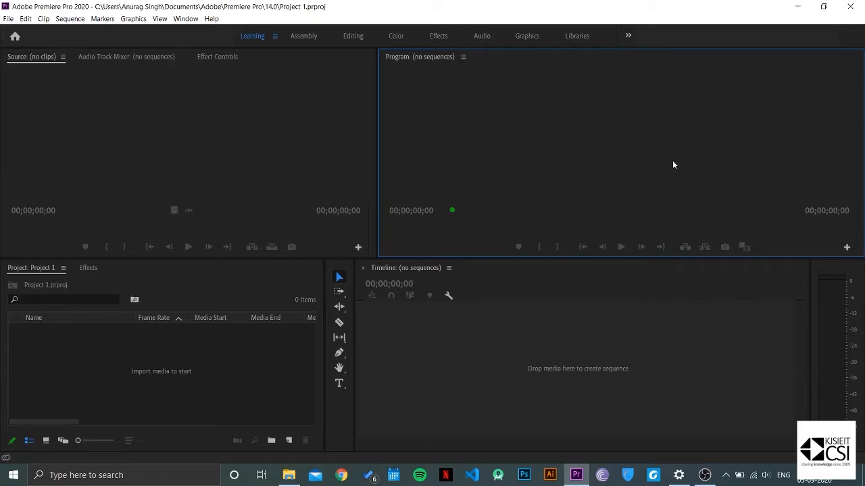
click(557, 332)
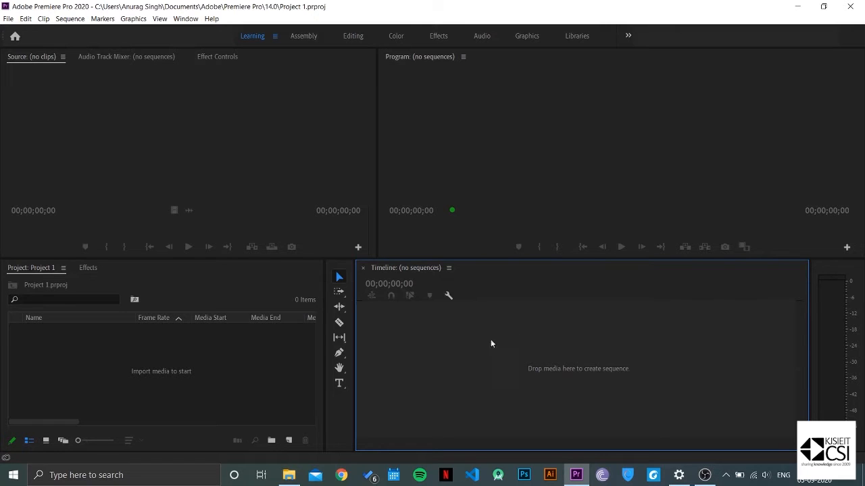
click(177, 349)
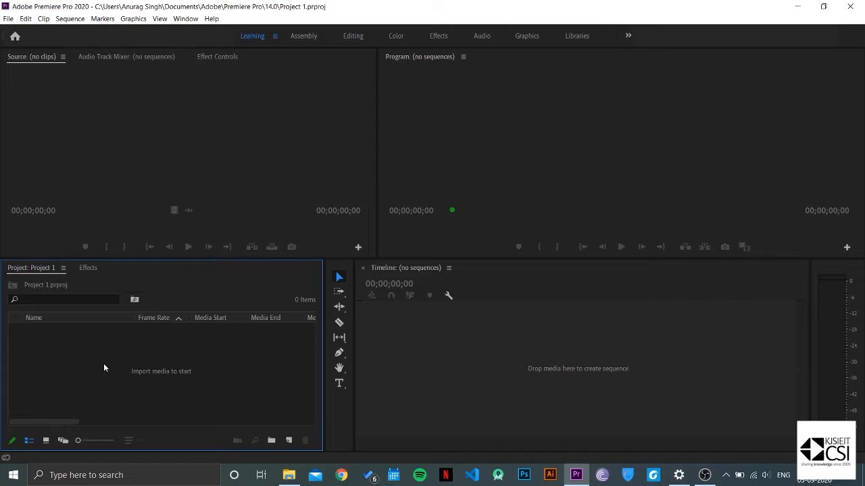
Import Switzerland 1.mp4, Switzerland 2.mp4 and Switzerland 3.mp4 from the CSI IGTV Premiere Pro Resources folder.
double_click(253, 383)
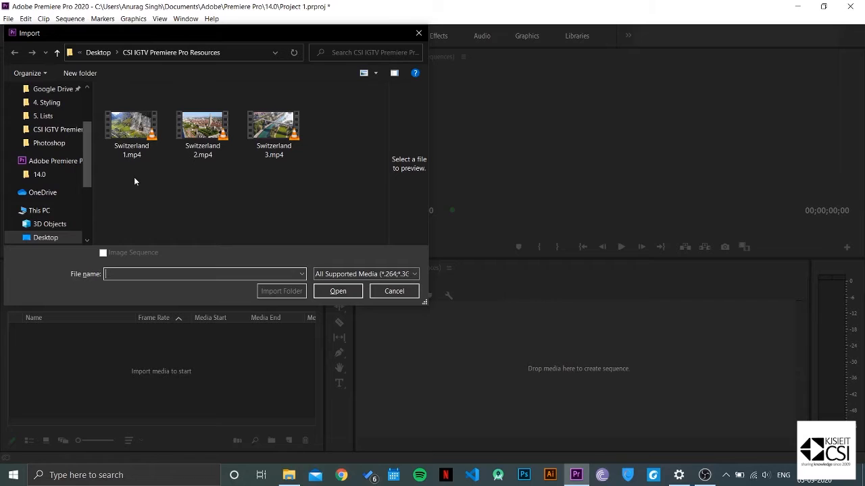
click(133, 140)
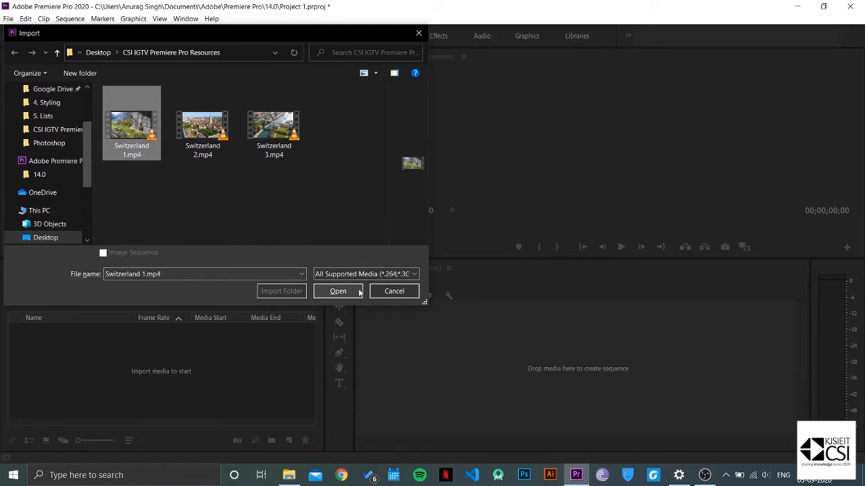
drag(142, 177, 323, 141)
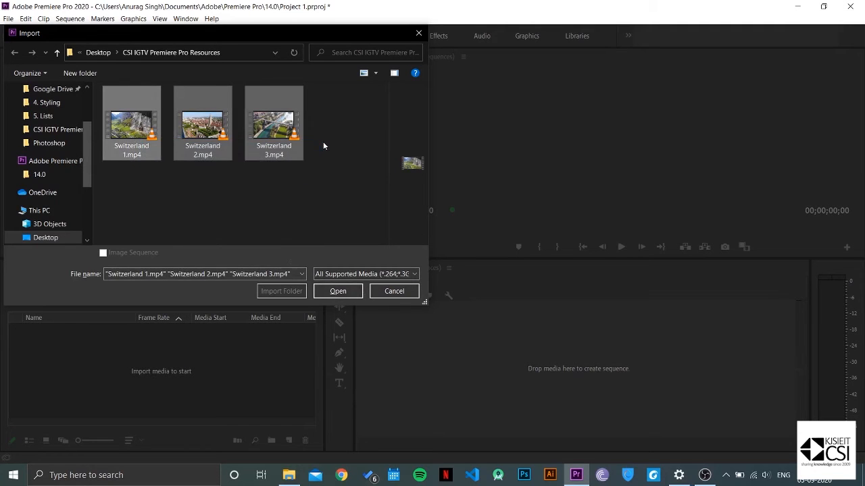
click(337, 290)
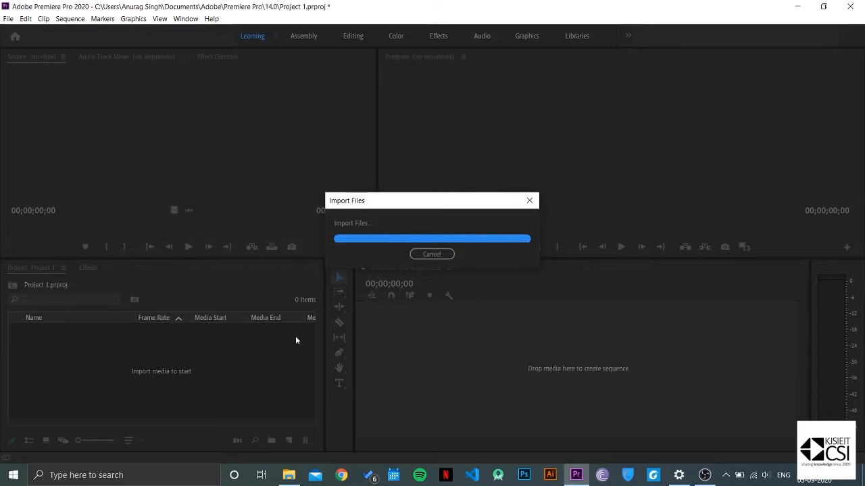
Import the whole CSI IGTV Premiere Pro Resources folder from the Desktop, and delete the imported folder from the project.
double_click(216, 388)
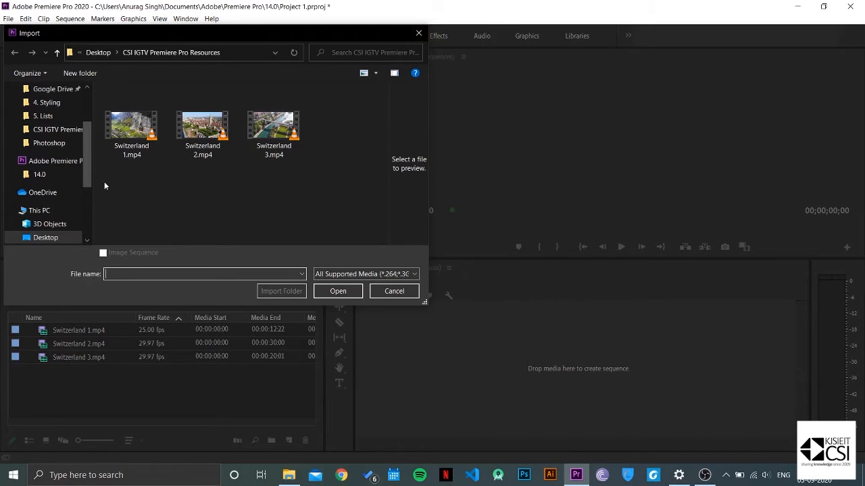
click(98, 52)
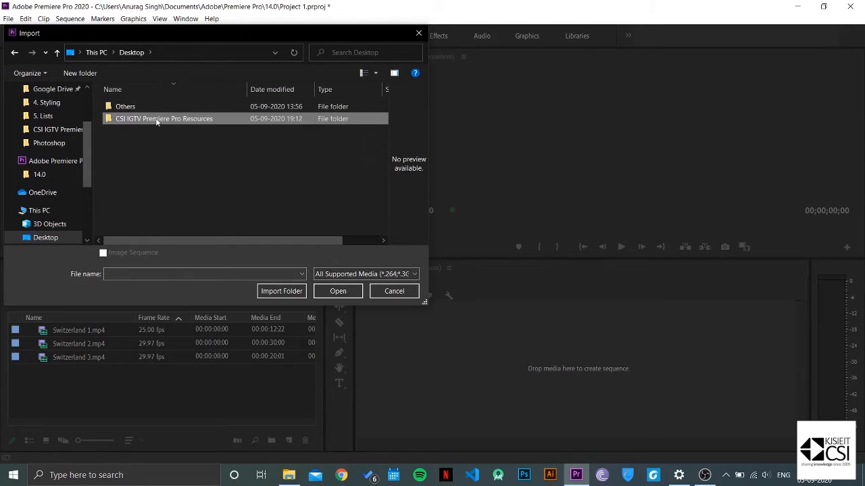
click(282, 295)
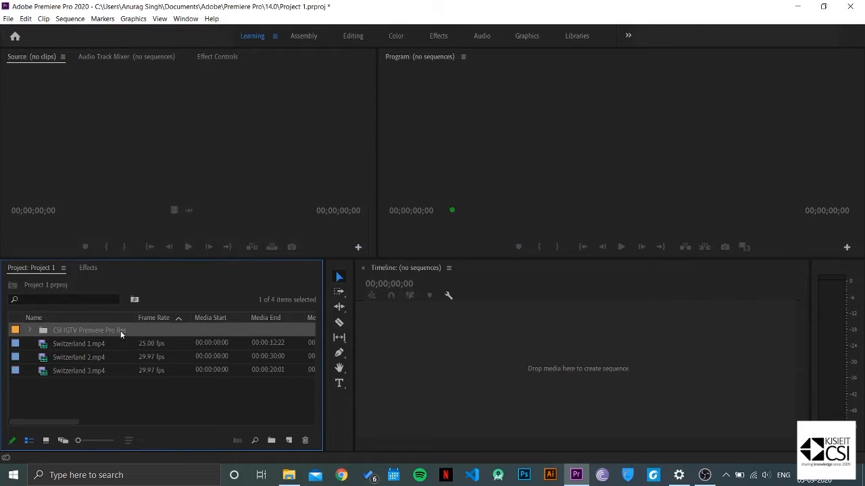
key(Delete)
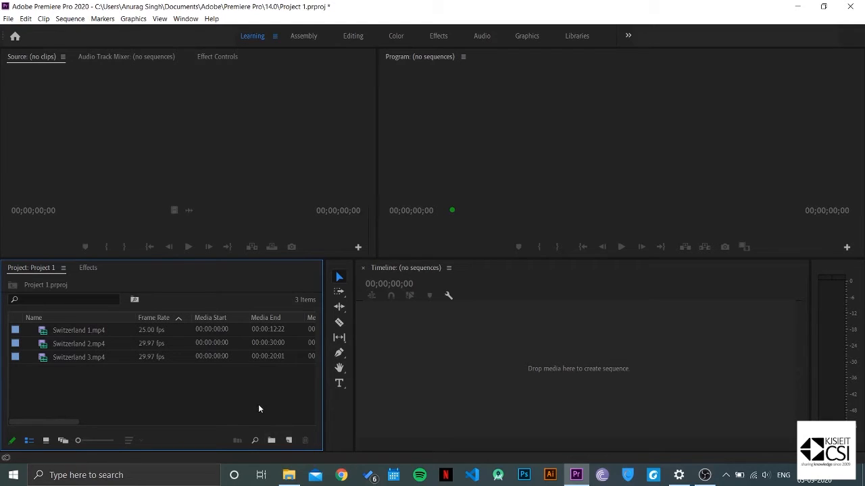
Create a bin named 1 in the project and move the three Switzerland clips into it.
key(ctrl+b)
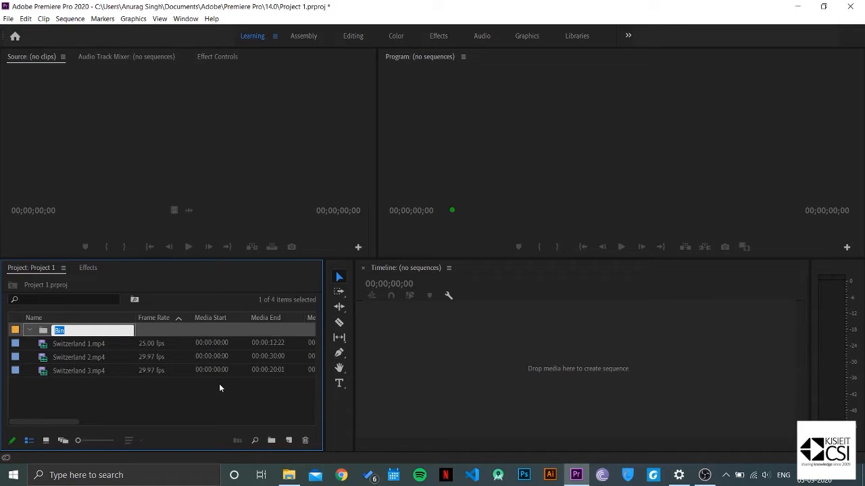
text(1)
key(Tab)
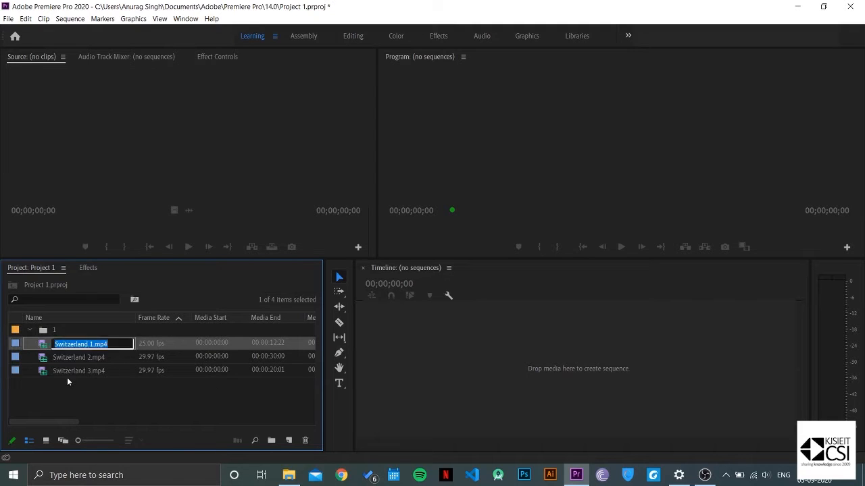
drag(67, 377, 66, 329)
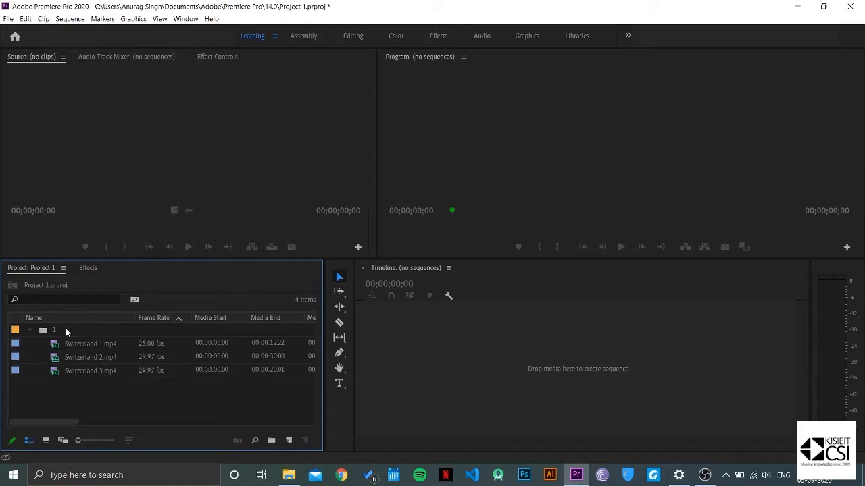
click(29, 331)
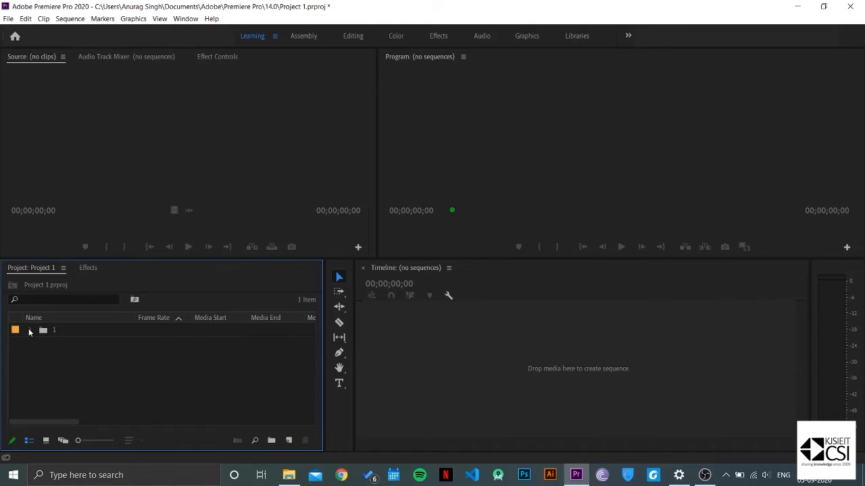
click(29, 331)
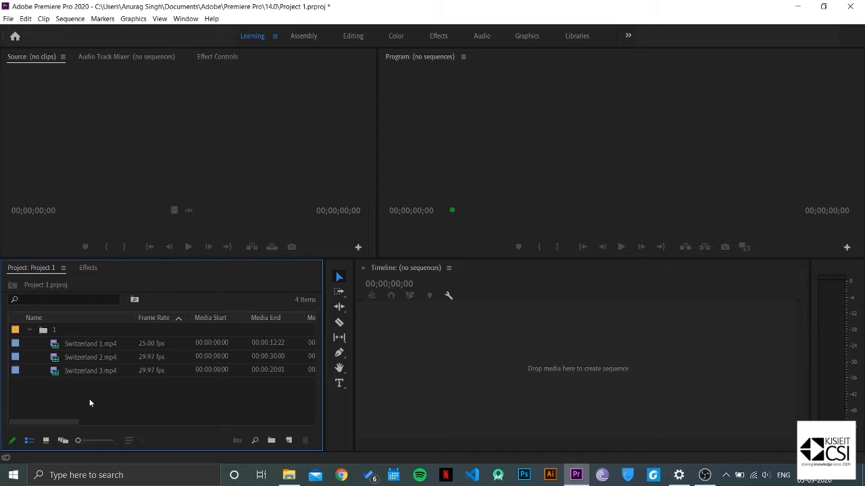
Load Switzerland 1.mp4 in the Source monitor and mark its In point at 00:00:02:15 and Out point at 00:00:07:05.
drag(108, 342, 185, 140)
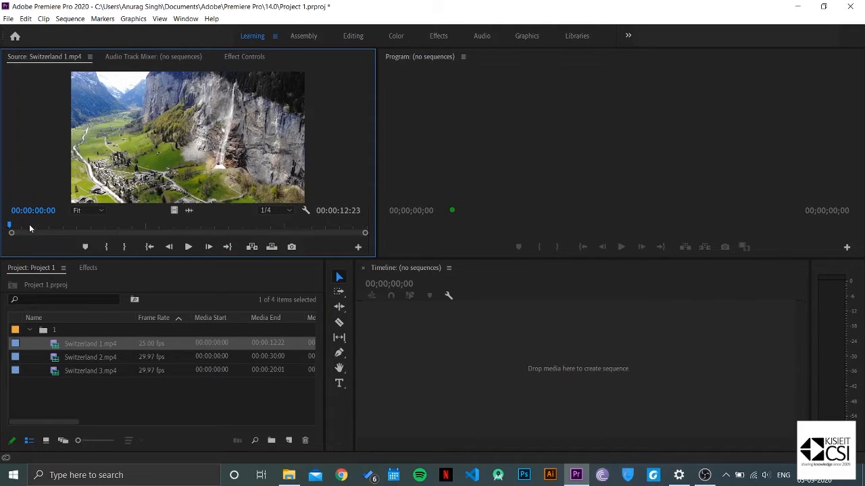
drag(29, 228, 132, 229)
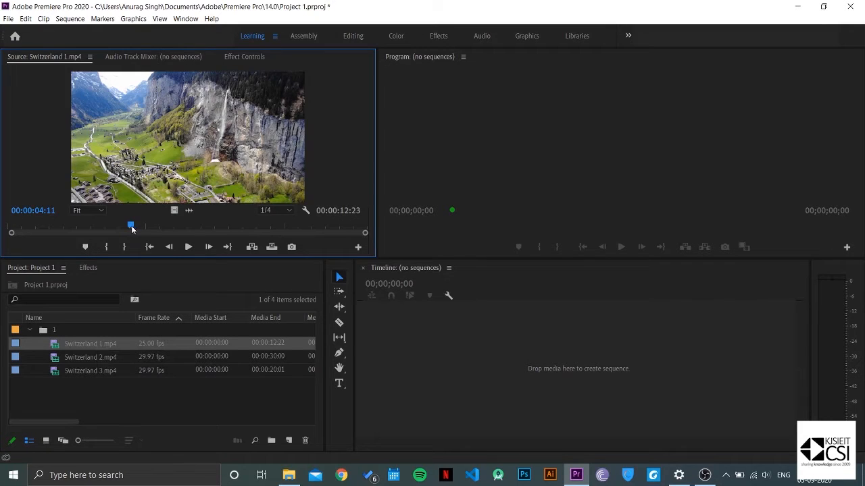
drag(132, 229, 80, 229)
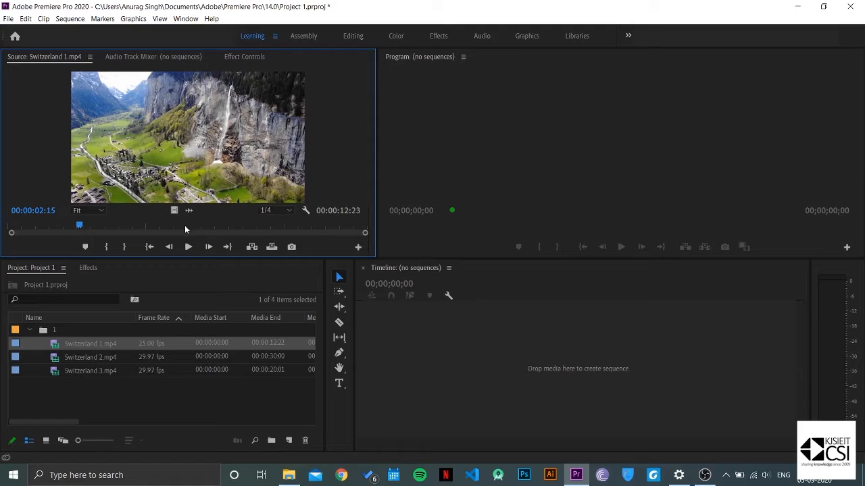
key(i)
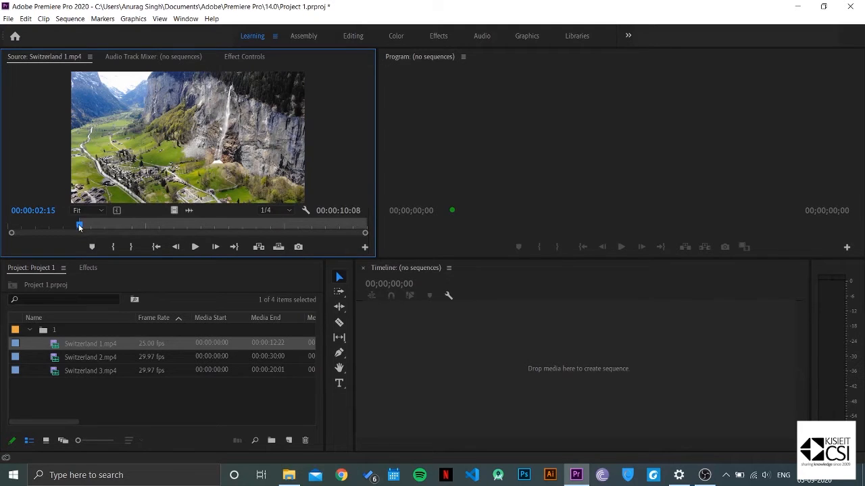
drag(80, 227, 206, 231)
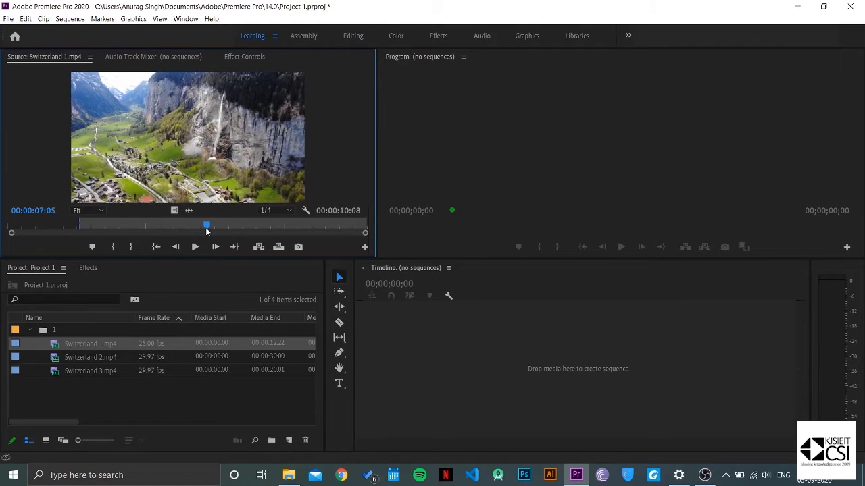
key(o)
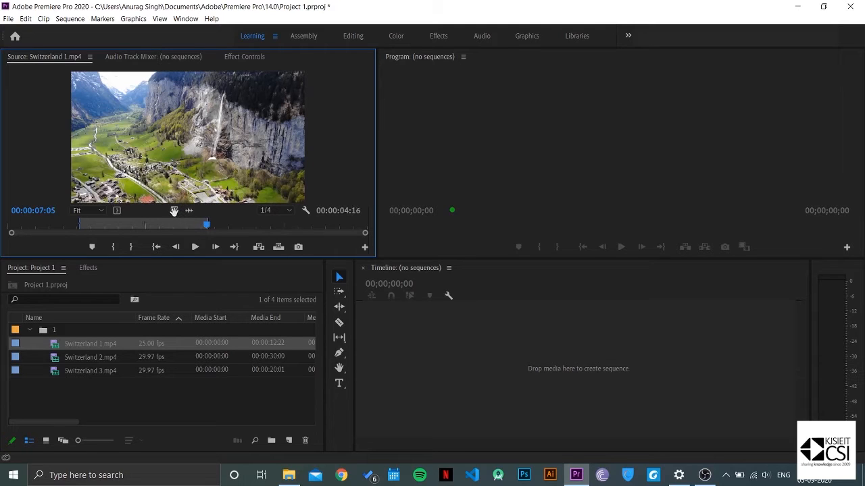
Add only the video of the marked Switzerland 1.mp4 range to the project, and delete that video-only item.
drag(174, 211, 432, 359)
drag(432, 359, 178, 392)
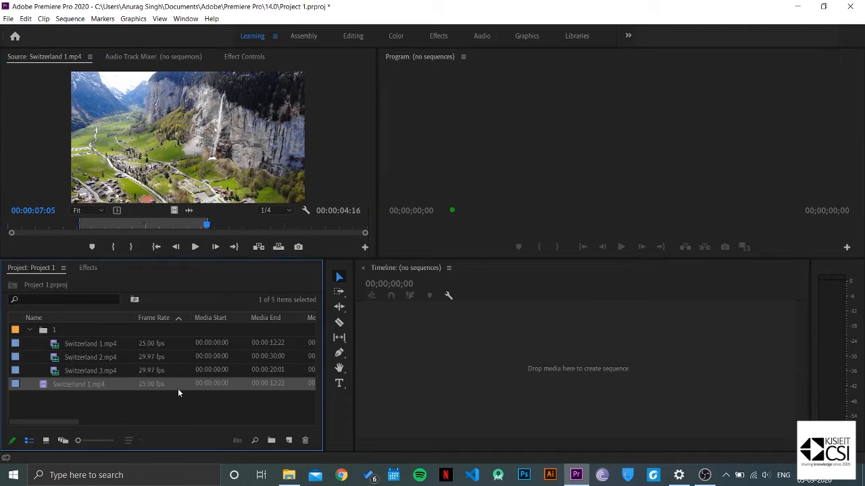
click(79, 408)
click(84, 383)
key(Delete)
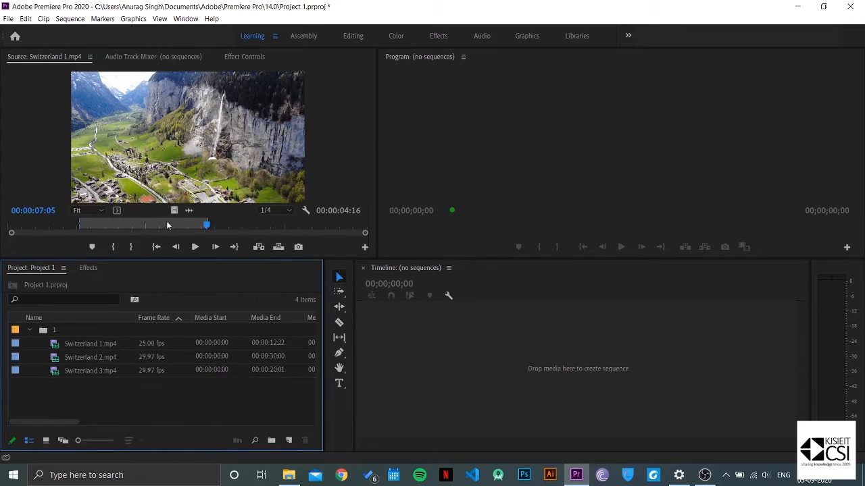
Add only the audio of the marked Switzerland 1.mp4 range to the project, and delete that audio-only item.
click(189, 216)
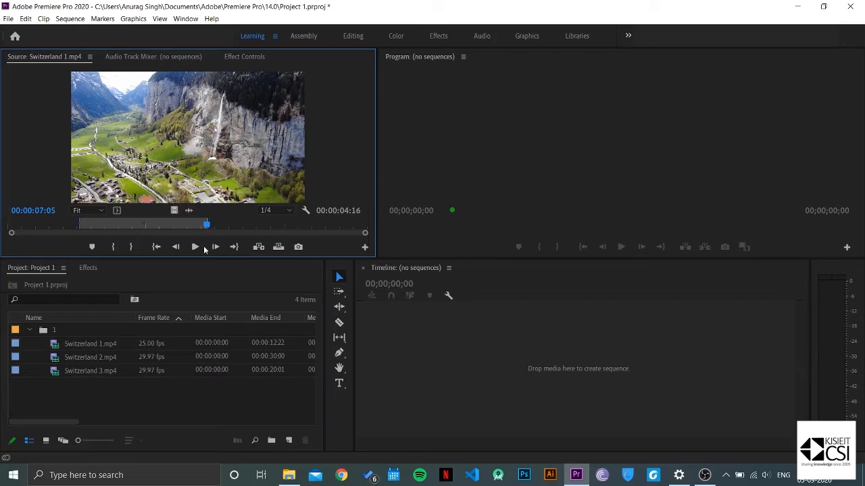
click(125, 405)
key(ctrl+z)
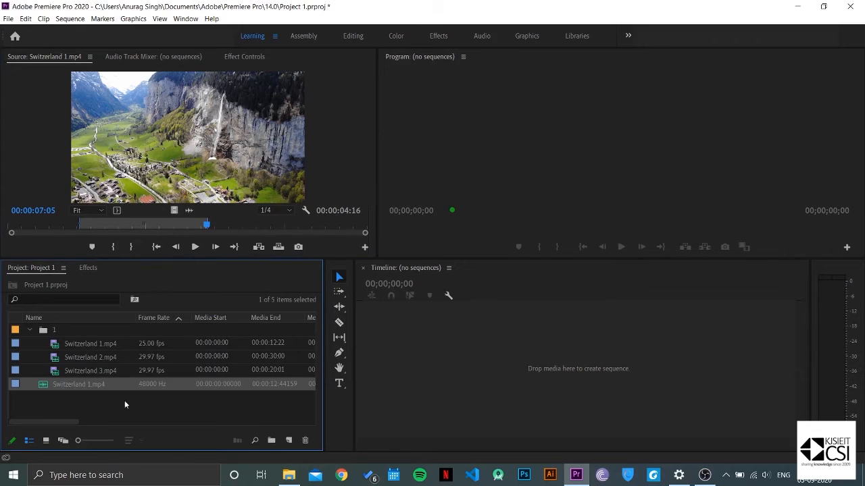
key(Delete)
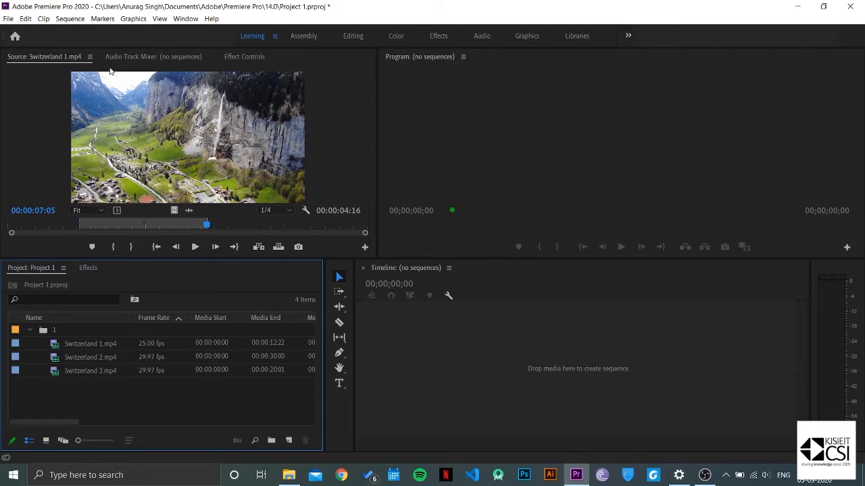
Review the Auto Save preferences for the save interval and maximum project versions, and accept them as they are.
click(26, 18)
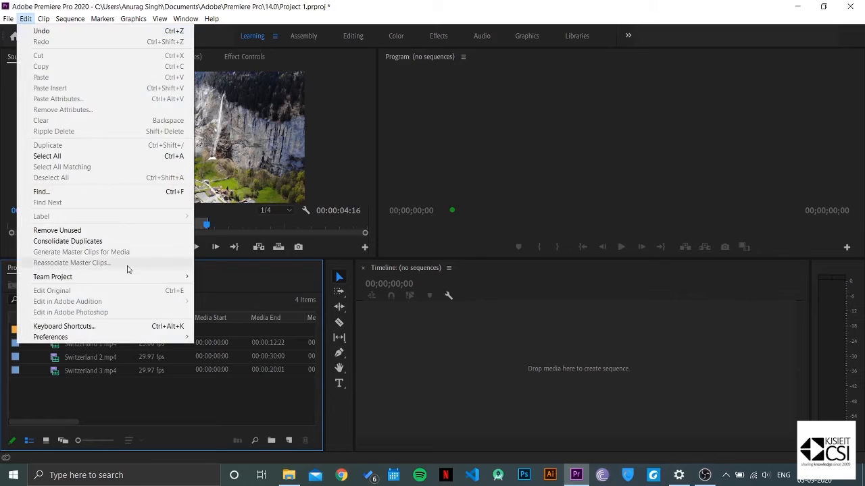
mouse_move(129, 337)
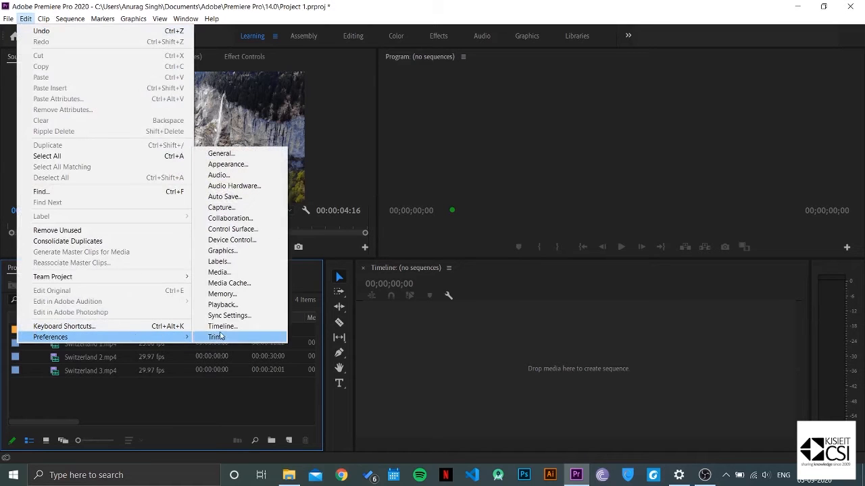
click(228, 197)
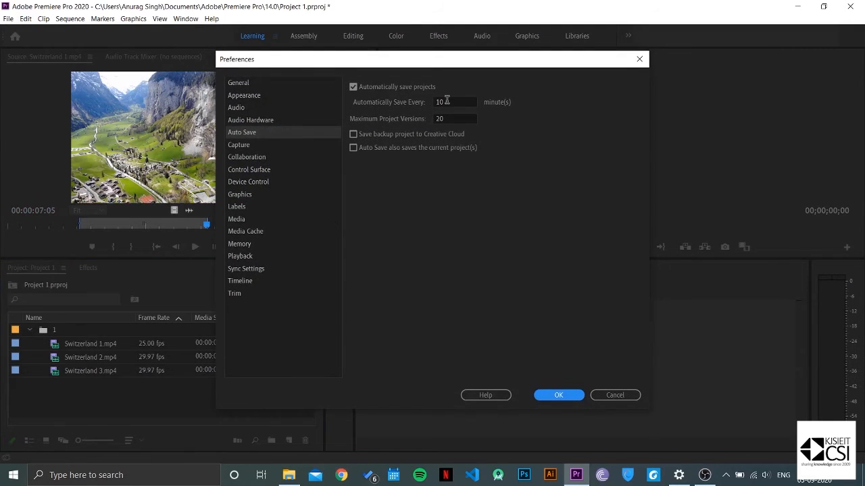
click(559, 396)
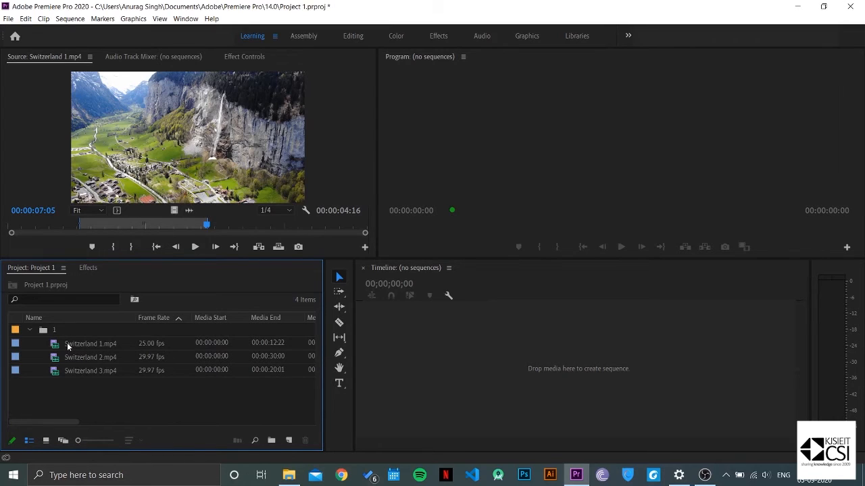
click(104, 349)
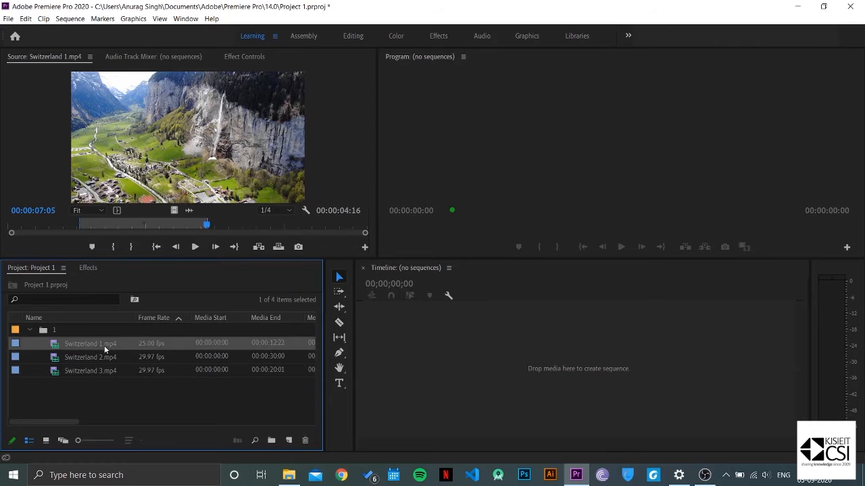
right_click(105, 349)
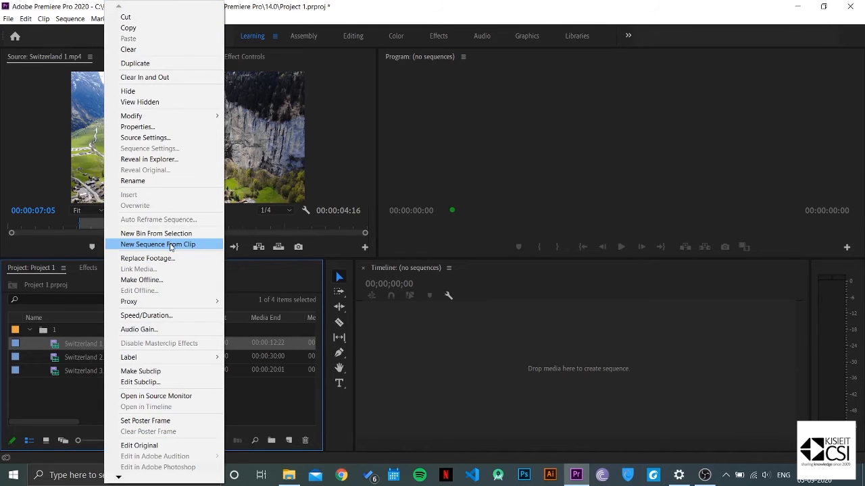
click(60, 400)
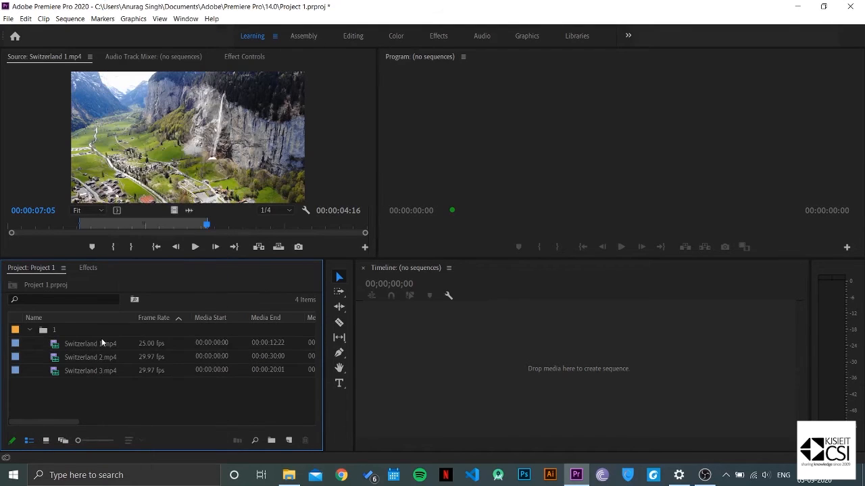
Create a sequence from the marked Switzerland 1.mp4 range and place Switzerland 3.mp4 directly after it on V1 and A1.
drag(102, 343, 524, 395)
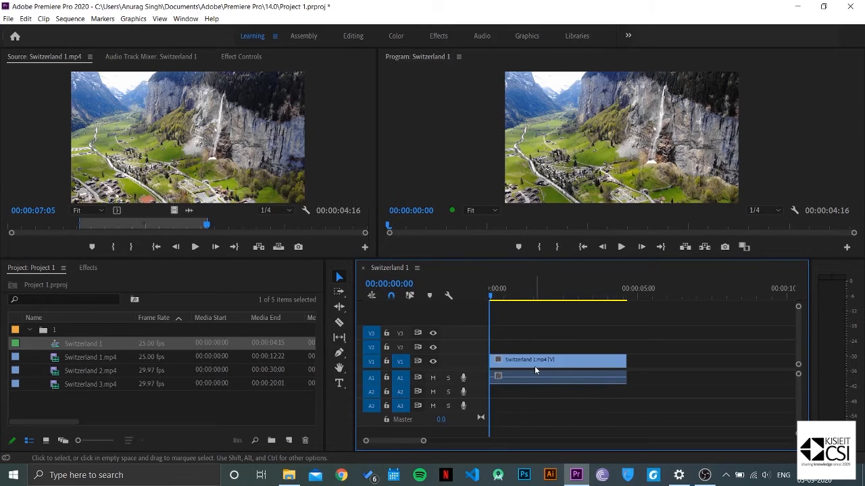
key(equal)
key(minus)
key(minus)
key(equal)
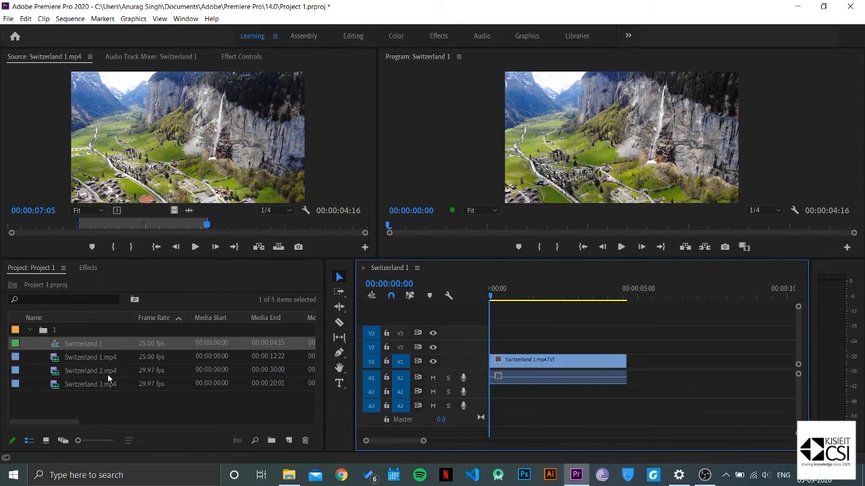
drag(89, 385, 629, 366)
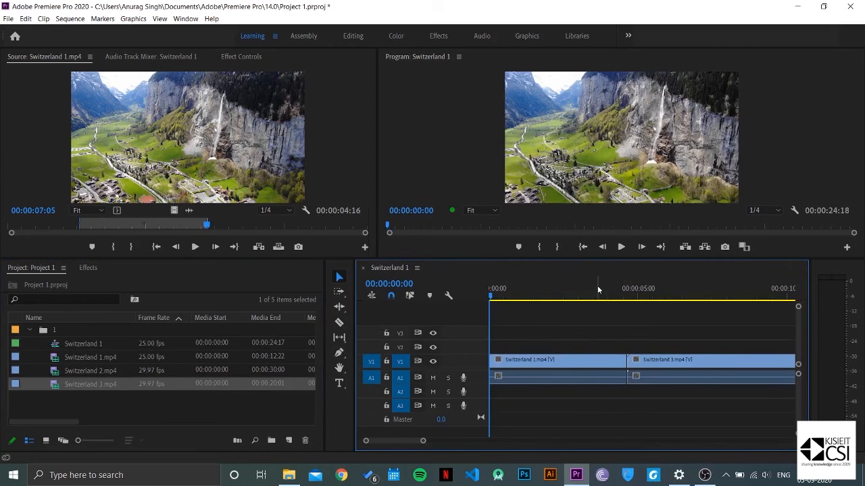
Park the playhead at 00:00:02:02, try Full playback resolution in the Program monitor, and return it to 1/4.
drag(599, 290, 552, 277)
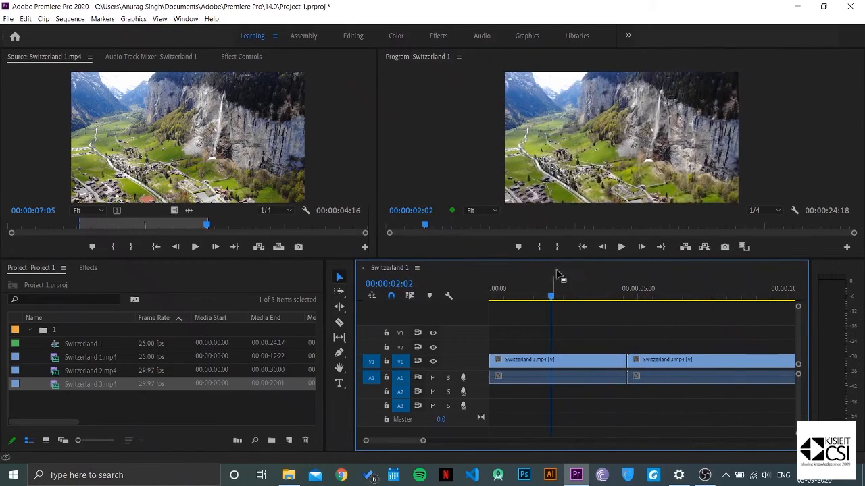
click(678, 152)
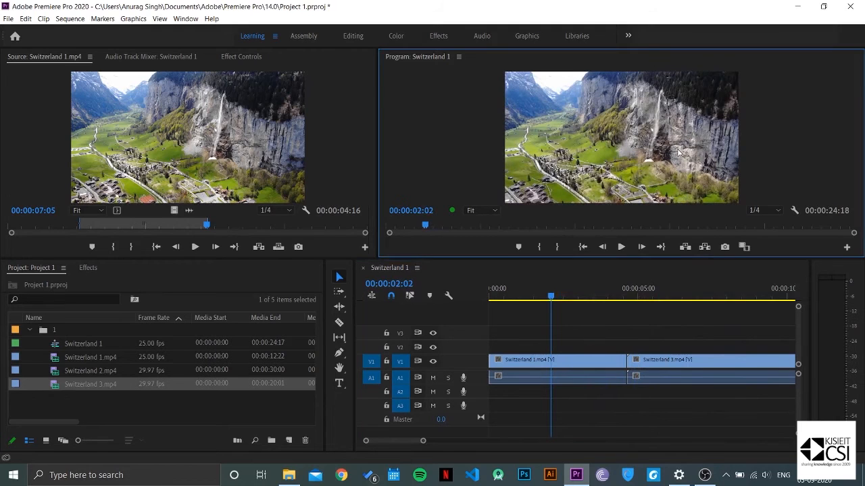
click(757, 211)
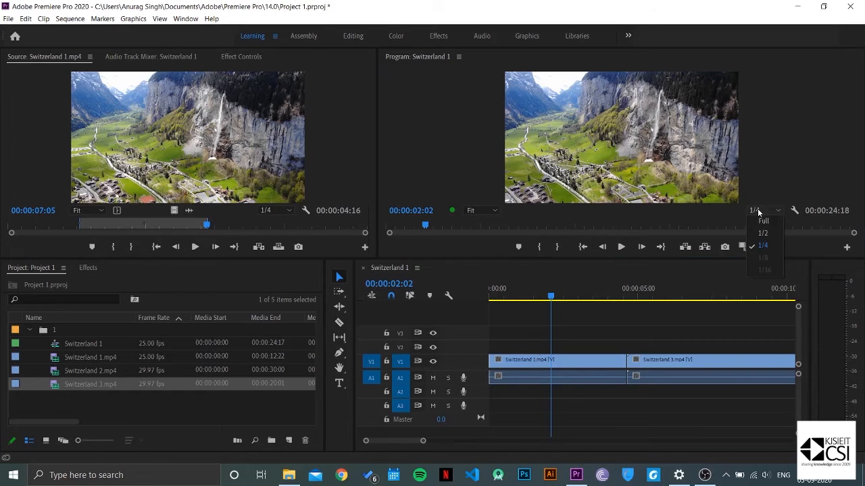
click(760, 220)
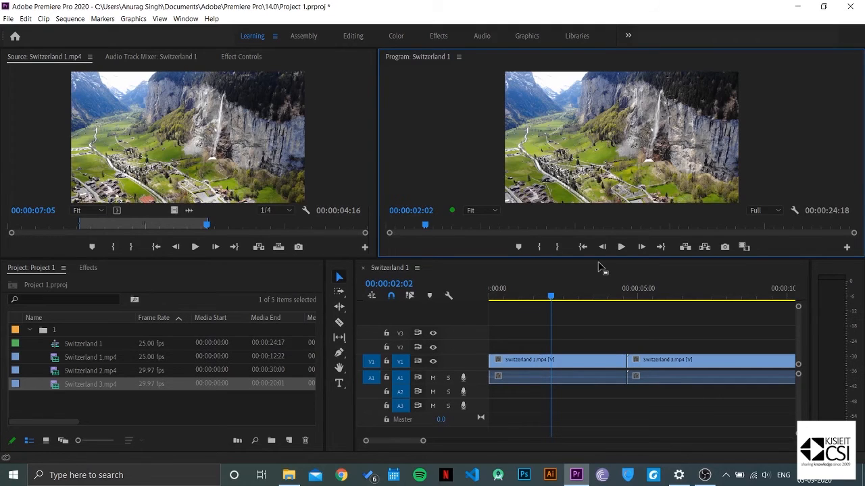
click(755, 212)
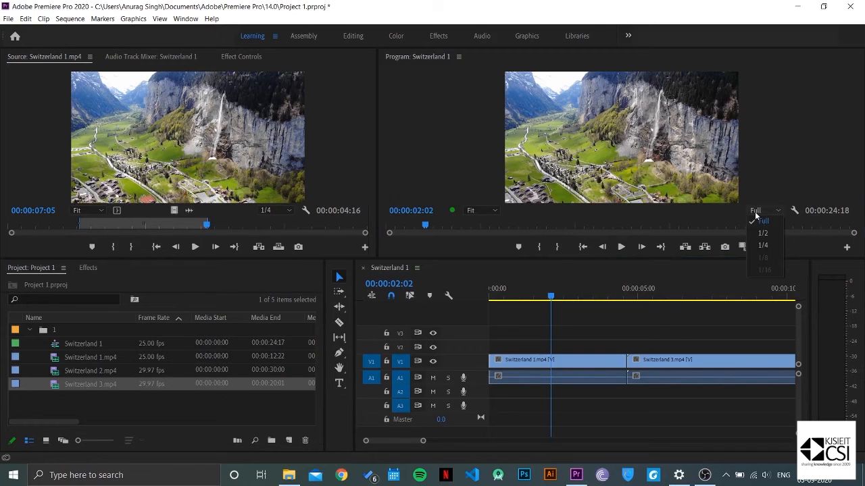
click(763, 246)
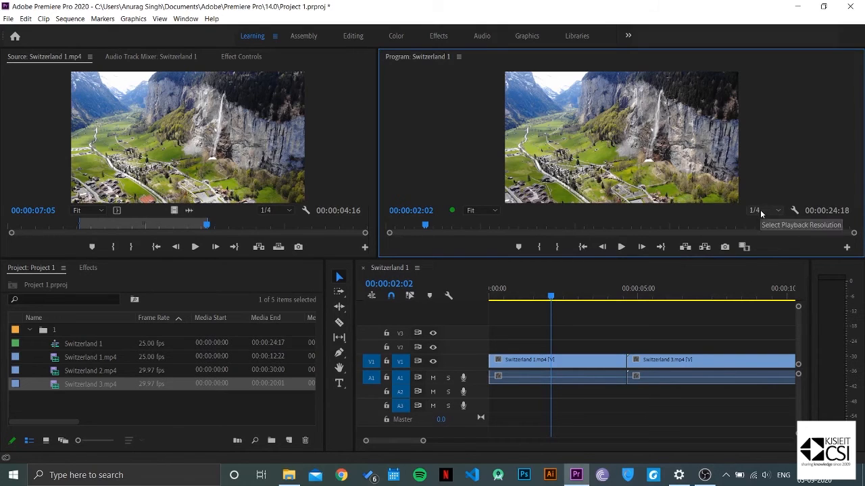
click(761, 210)
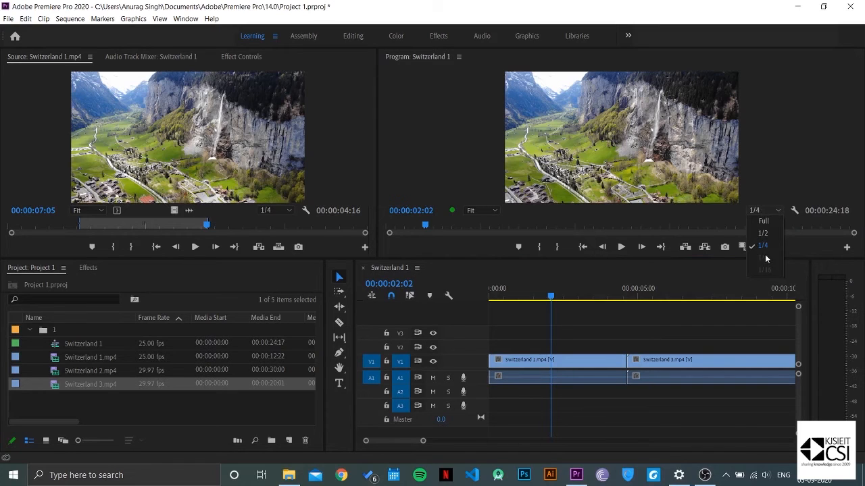
click(757, 212)
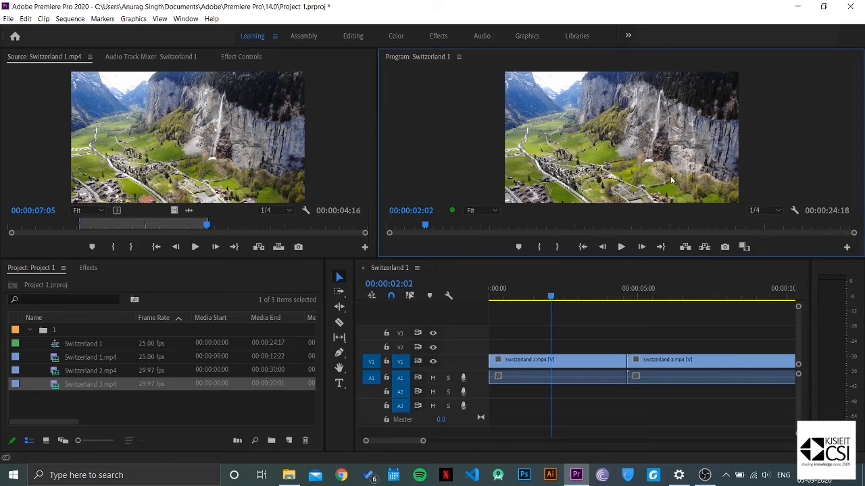
Show the safe margins overlay in the Program monitor.
click(795, 210)
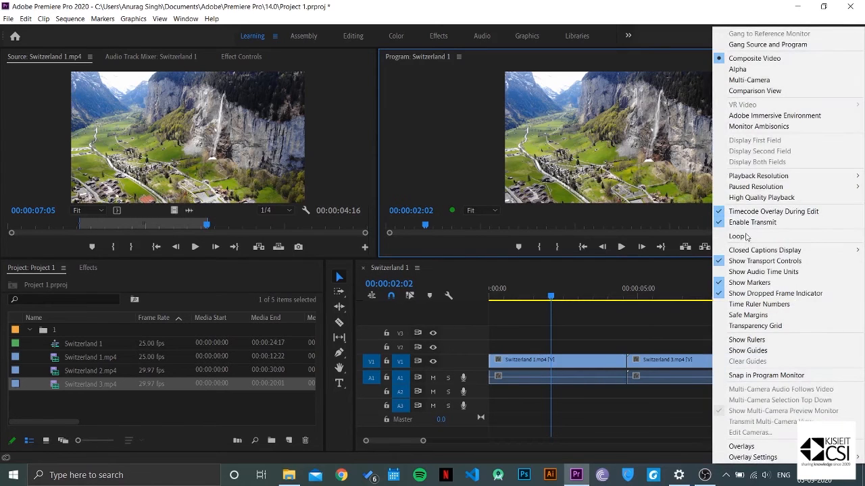
click(722, 316)
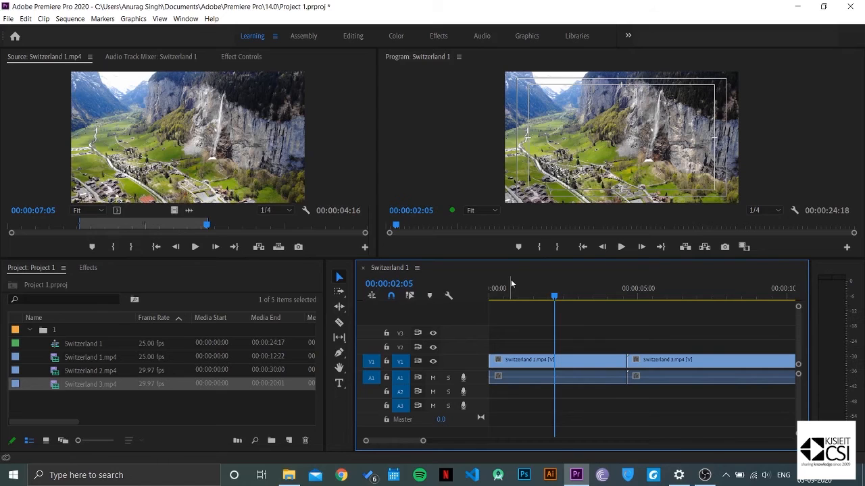
Mark the sequence's In point at 00:00:02:05 and its Out point at 00:00:06:12.
key(i)
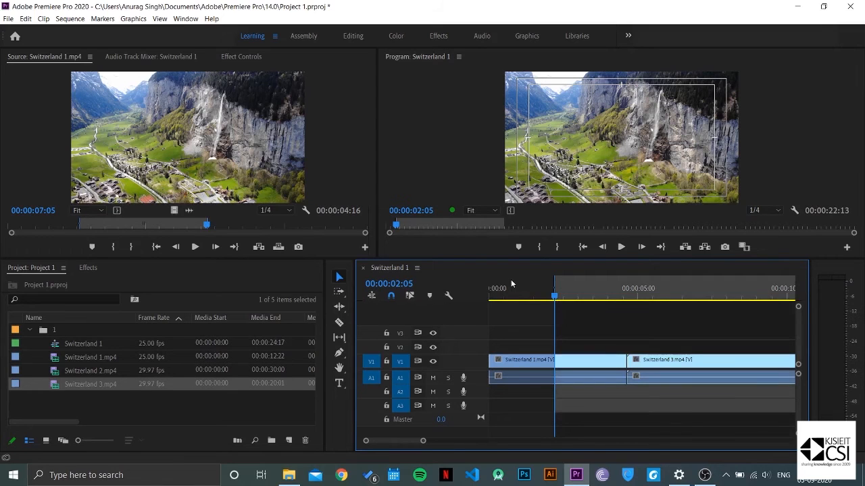
click(684, 298)
key(o)
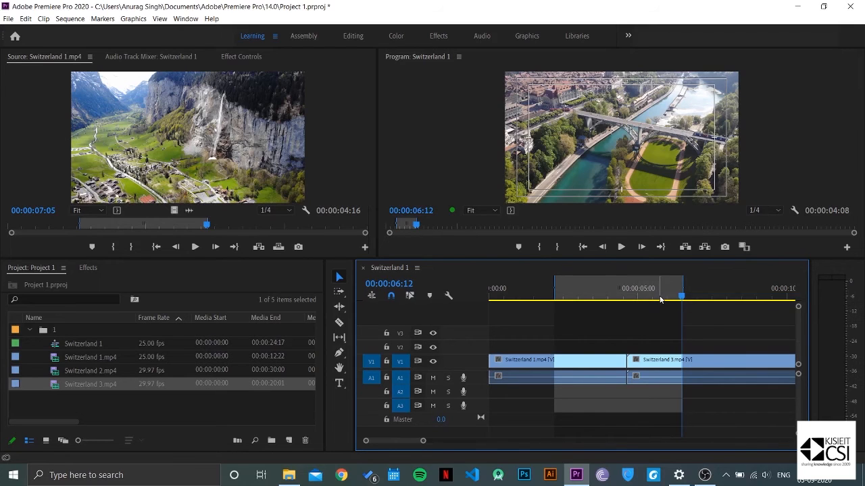
Look at the Export Settings for the marked sequence range and close them without exporting.
key(ctrl+s)
key(ctrl+m)
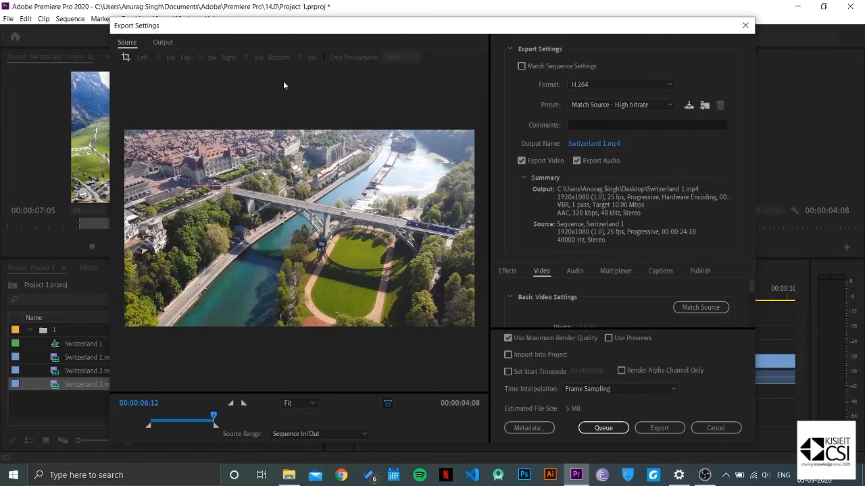
mouse_move(370, 31)
mouse_down()
mouse_move(100, 91)
mouse_move(387, 26)
mouse_up()
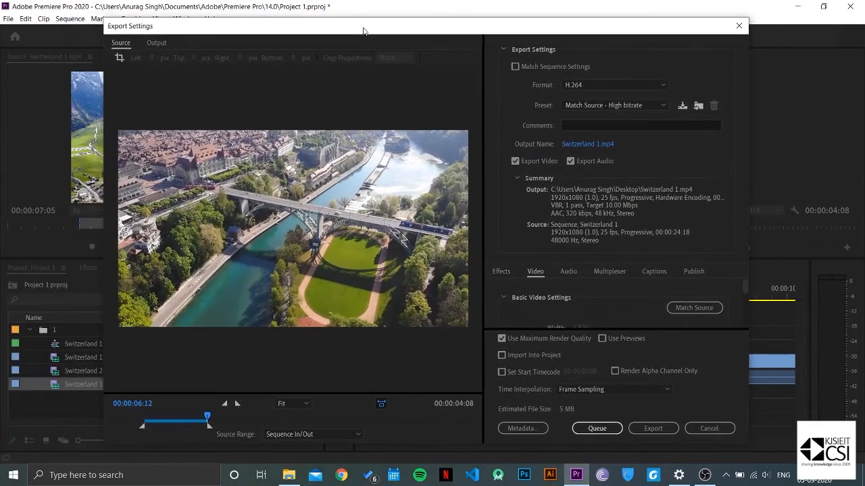
click(708, 428)
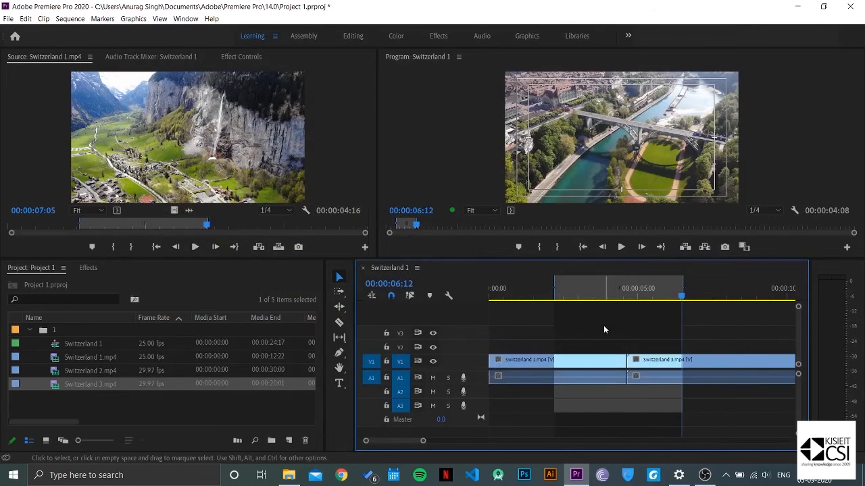
Clear the sequence's In and Out points and move the playhead to 00:00:02:14.
right_click(623, 287)
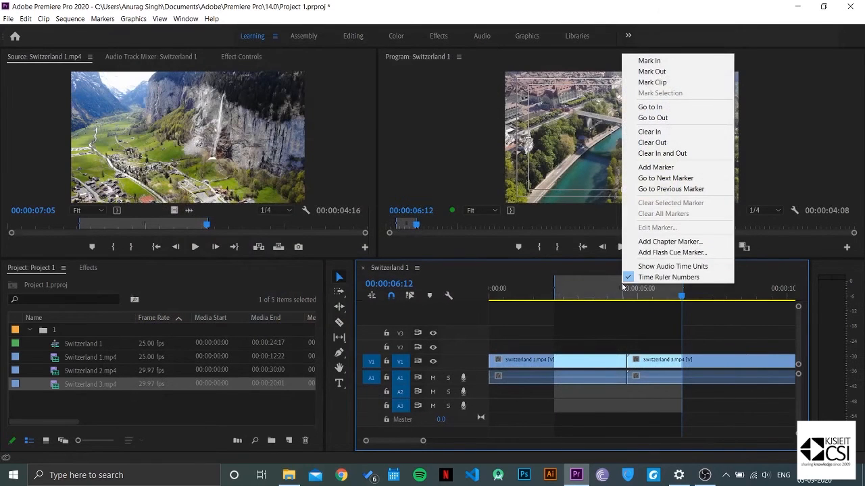
click(668, 155)
drag(613, 298, 565, 299)
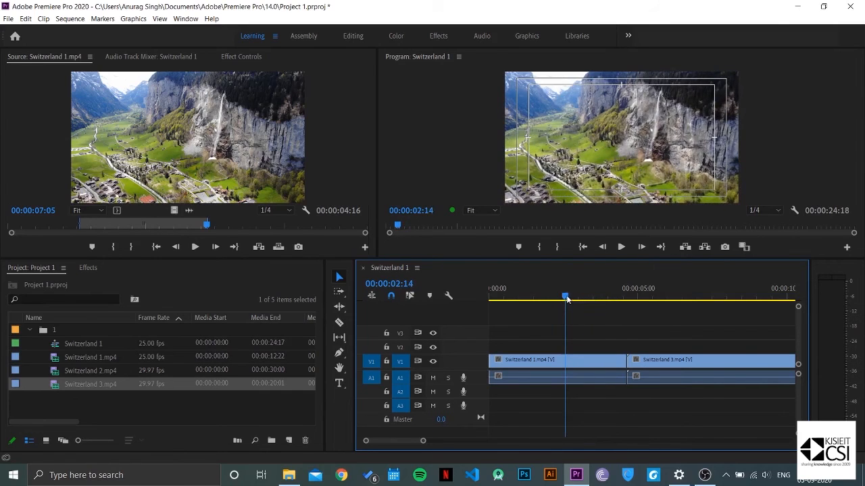
Copy only the video of the Switzerland 1.mp4 clip from V1 to V2, and undo the copy.
click(544, 363)
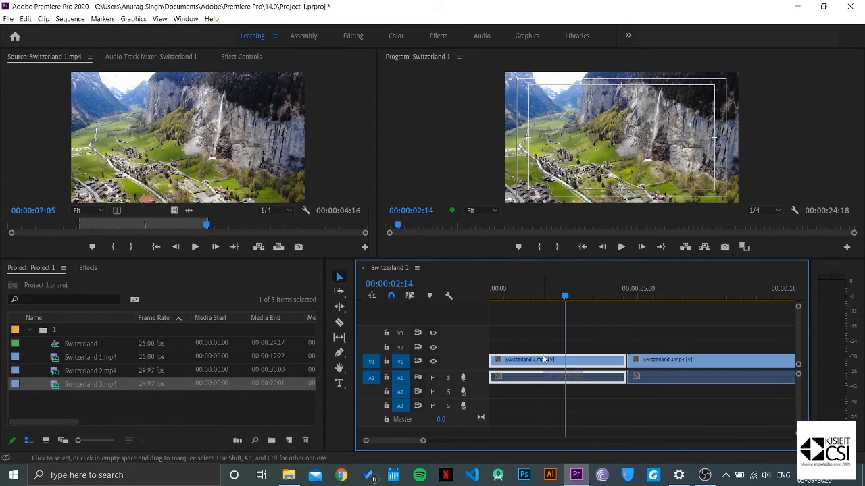
drag(543, 362, 561, 348)
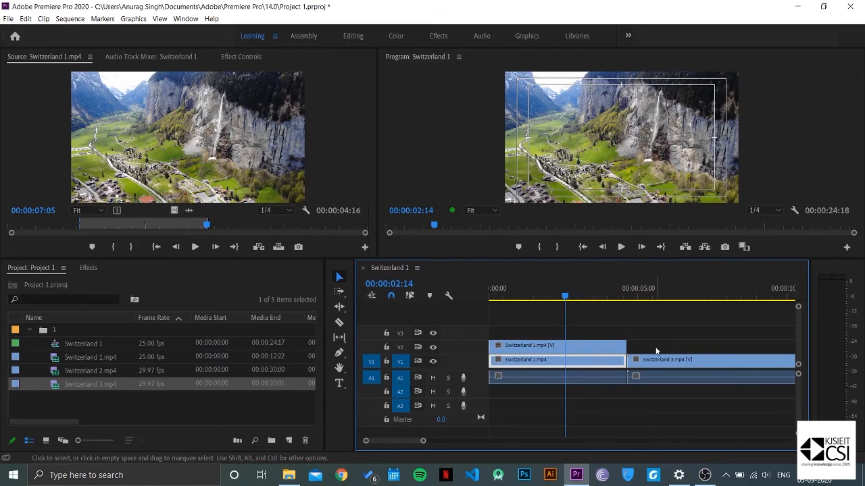
key(ctrl+z)
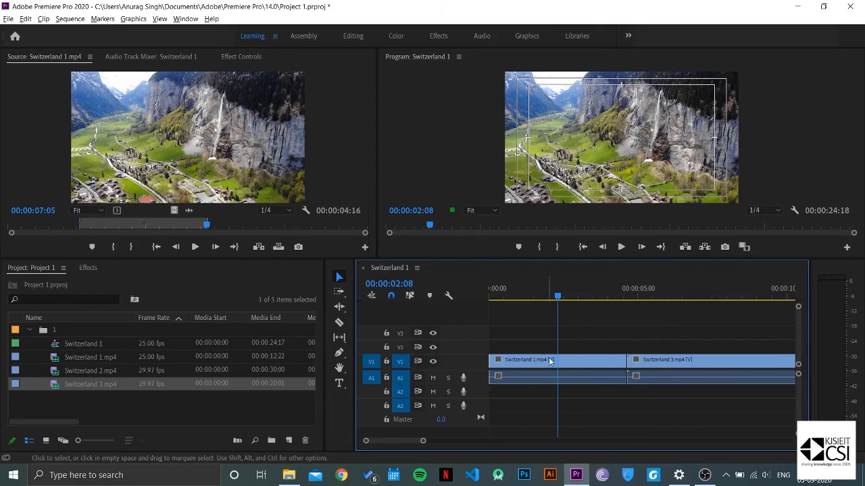
Delete only the audio of the Switzerland 1.mp4 clip from A1, keeping its video on V1.
click(603, 364)
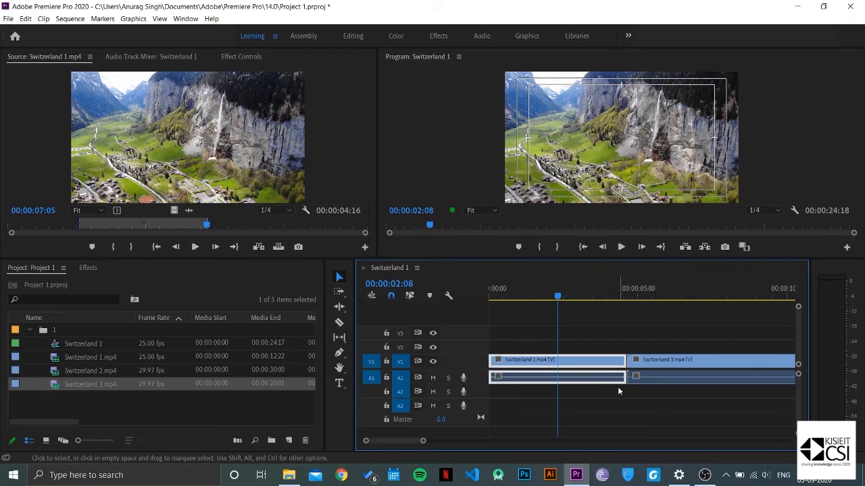
click(617, 388)
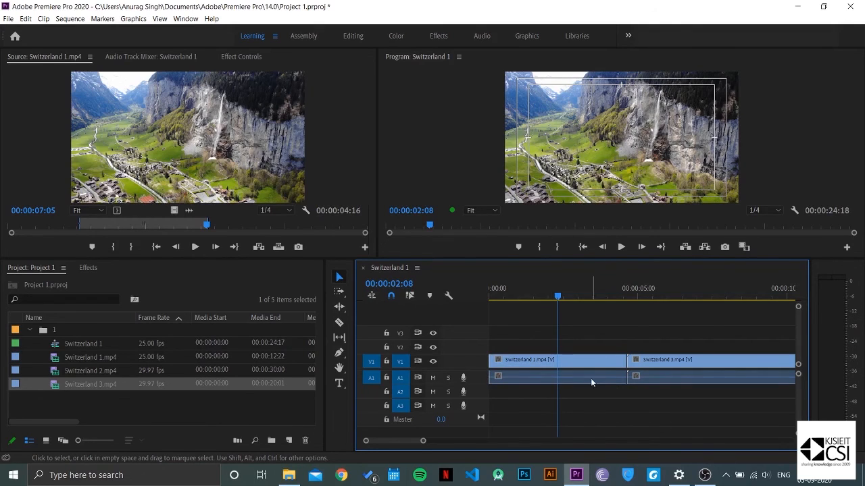
alt+click(606, 376)
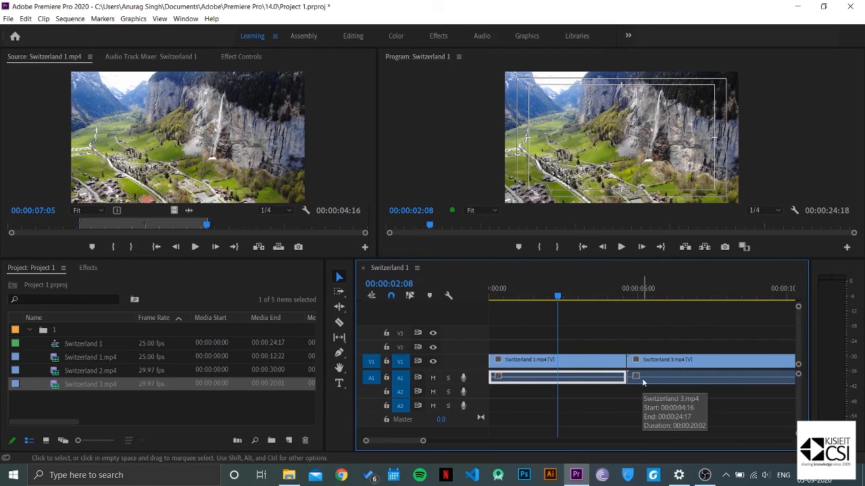
key(Delete)
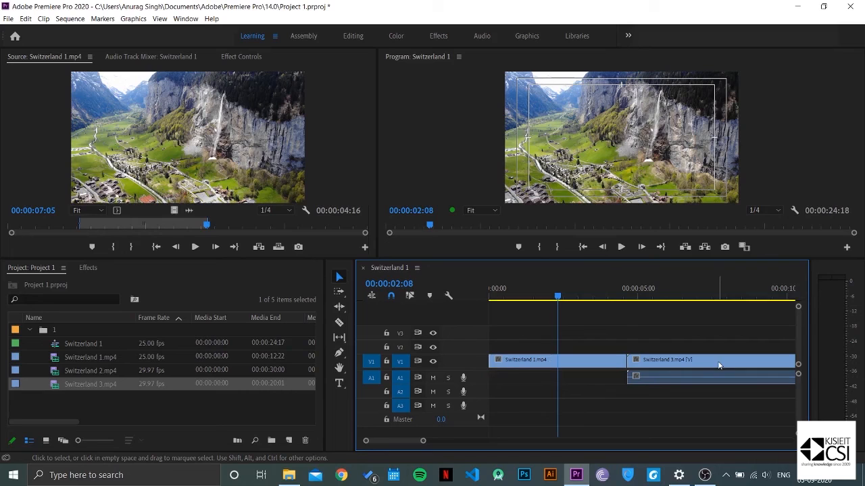
Delete only the audio of the Switzerland 3.mp4 clip from A1 and move the playhead to 00:00:07:03.
alt+click(651, 380)
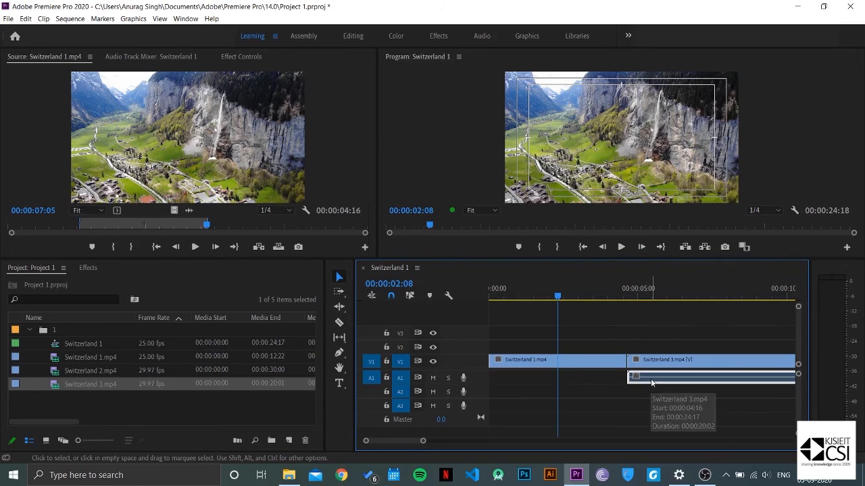
key(Delete)
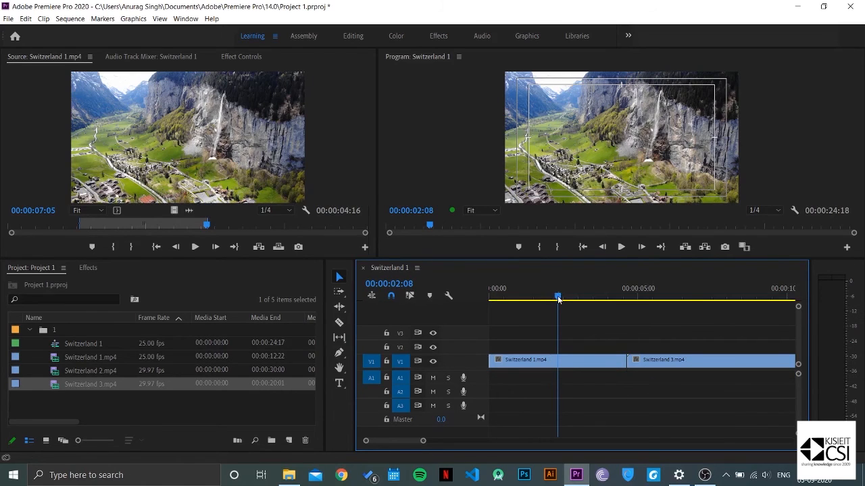
drag(558, 296, 701, 297)
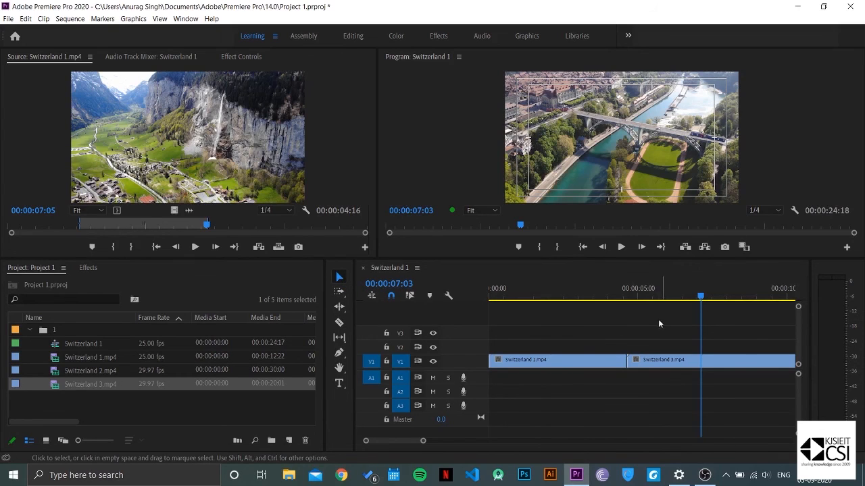
Select the Switzerland 1.mp4 and Switzerland 3.mp4 clips on V1 alternately, ending with Switzerland 1.mp4 selected.
click(594, 355)
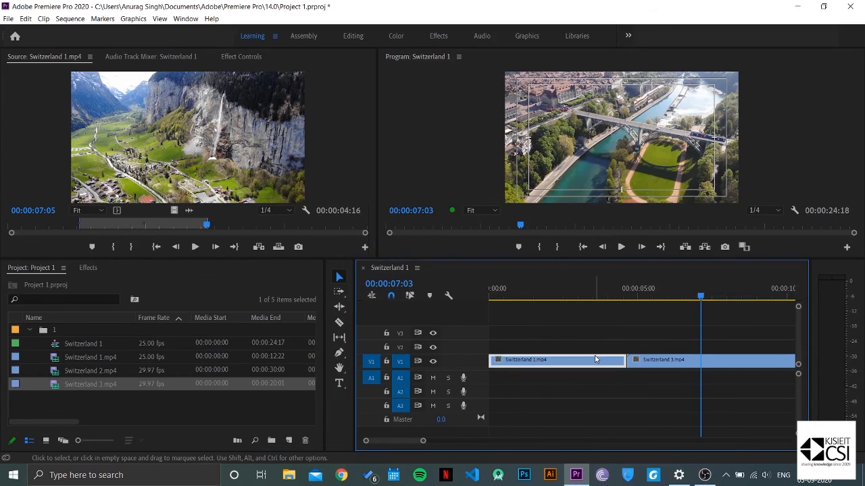
click(671, 359)
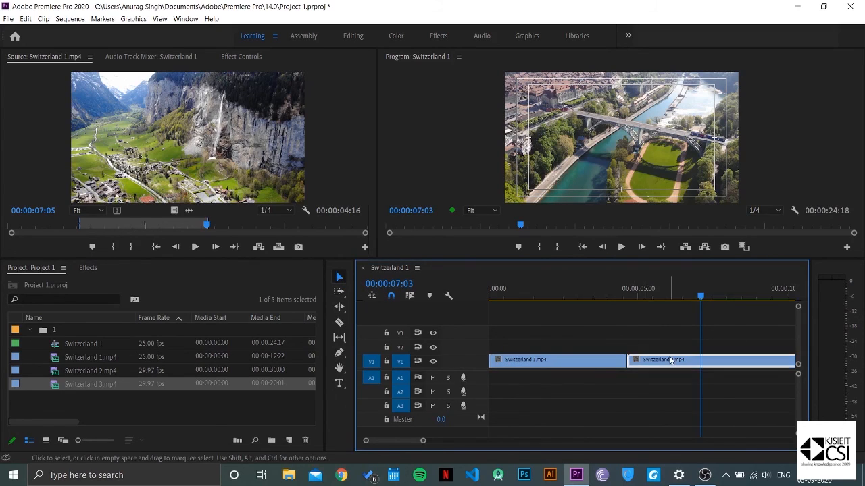
click(578, 355)
click(660, 359)
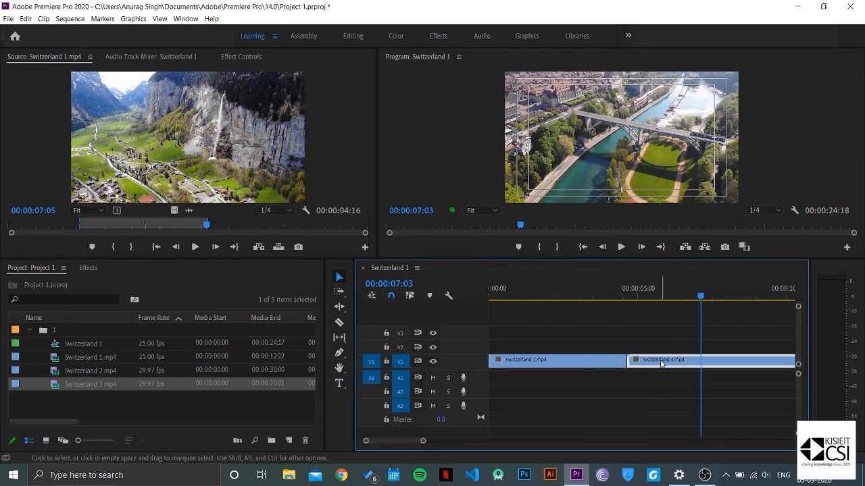
click(572, 365)
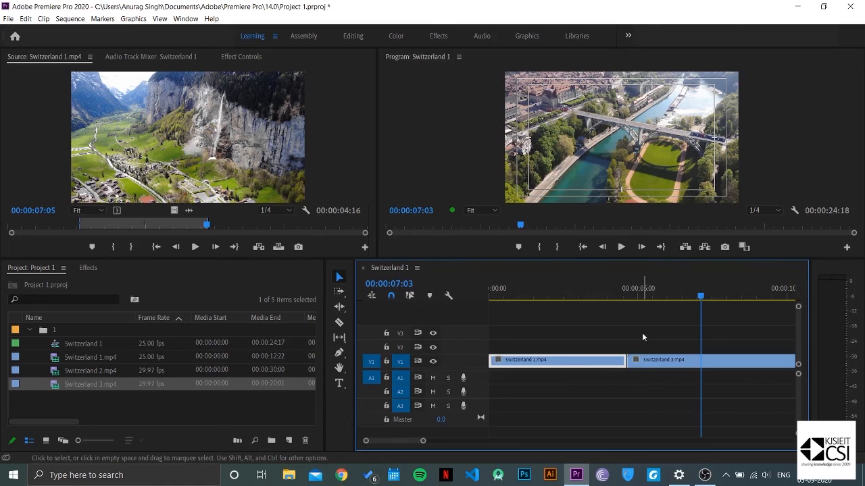
Split Switzerland 1.mp4 at two points and Switzerland 3.mp4 at one point with the Razor tool, and undo all three cuts.
key(c)
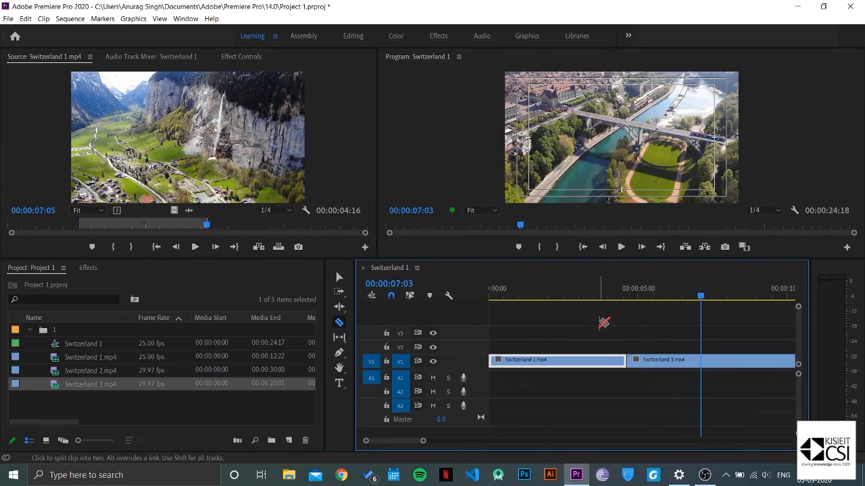
click(598, 362)
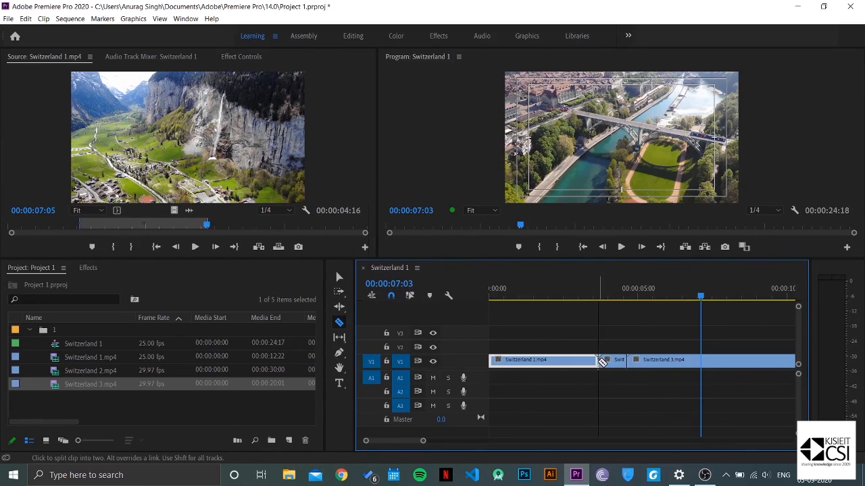
click(678, 362)
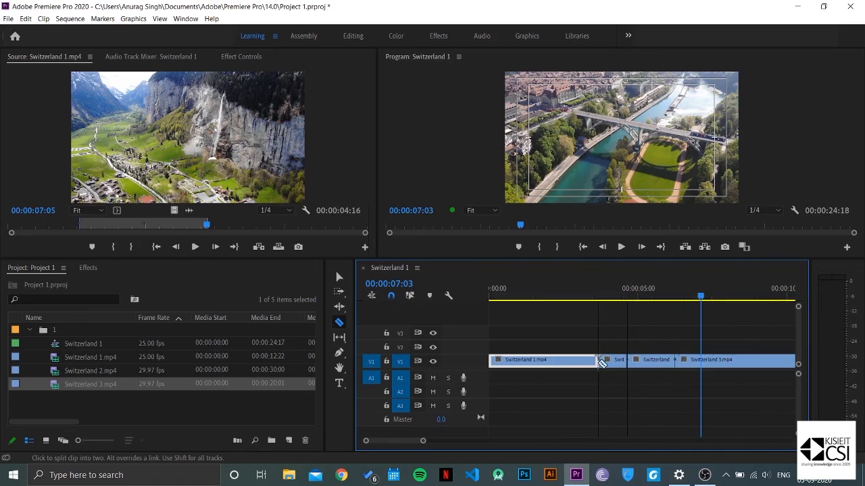
click(559, 362)
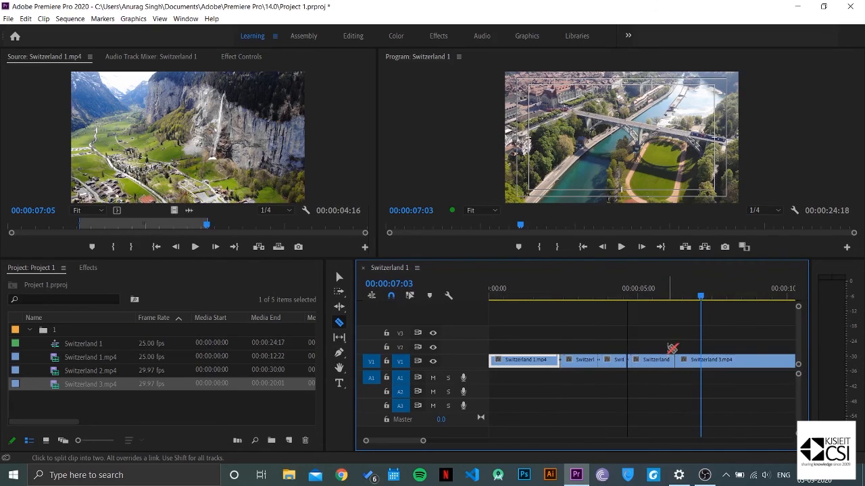
key(ctrl+z)
key(ctrl+z)
key(ctrl+z)
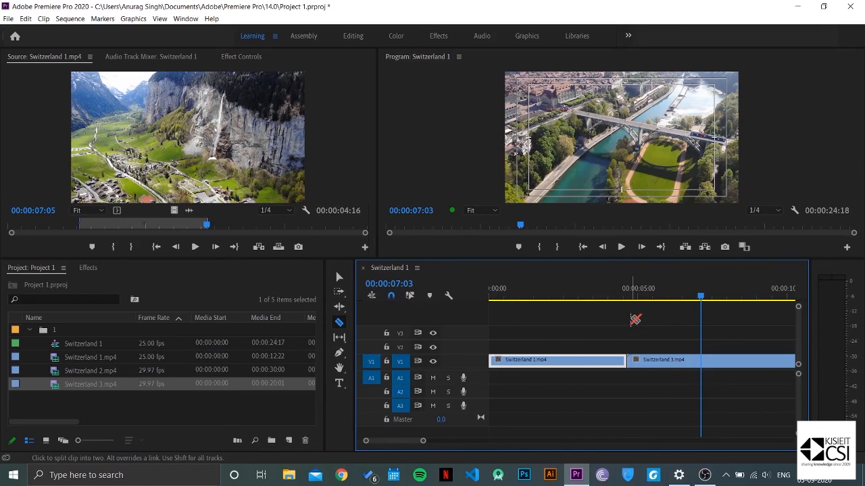
Activate the Slip tool for the clips on V1.
key(y)
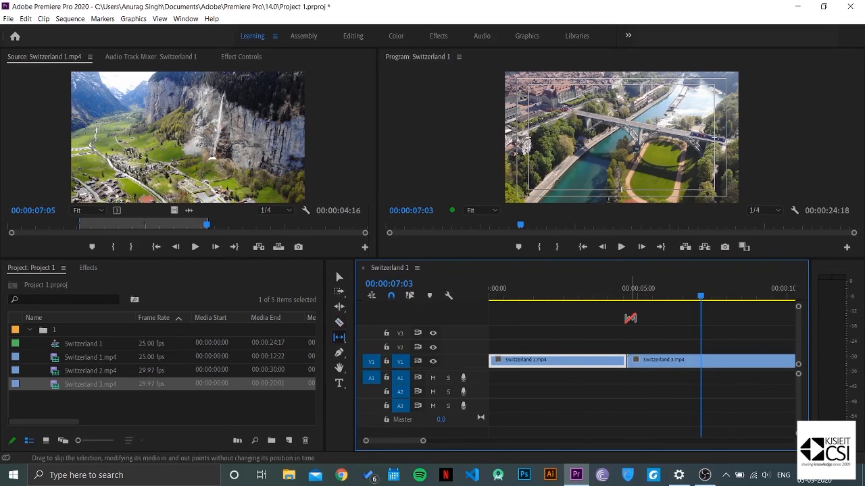